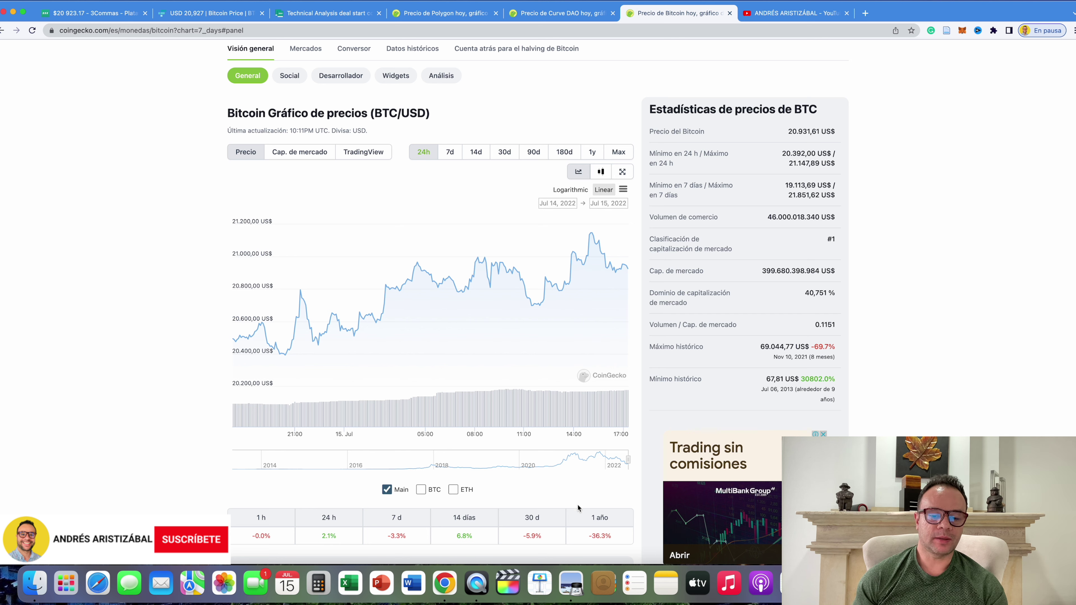
# Bring up the FRED 10-year minus 2-year Treasury chart image, examine its marked crisis periods, and return to the browser.
pyautogui.click(571, 582)
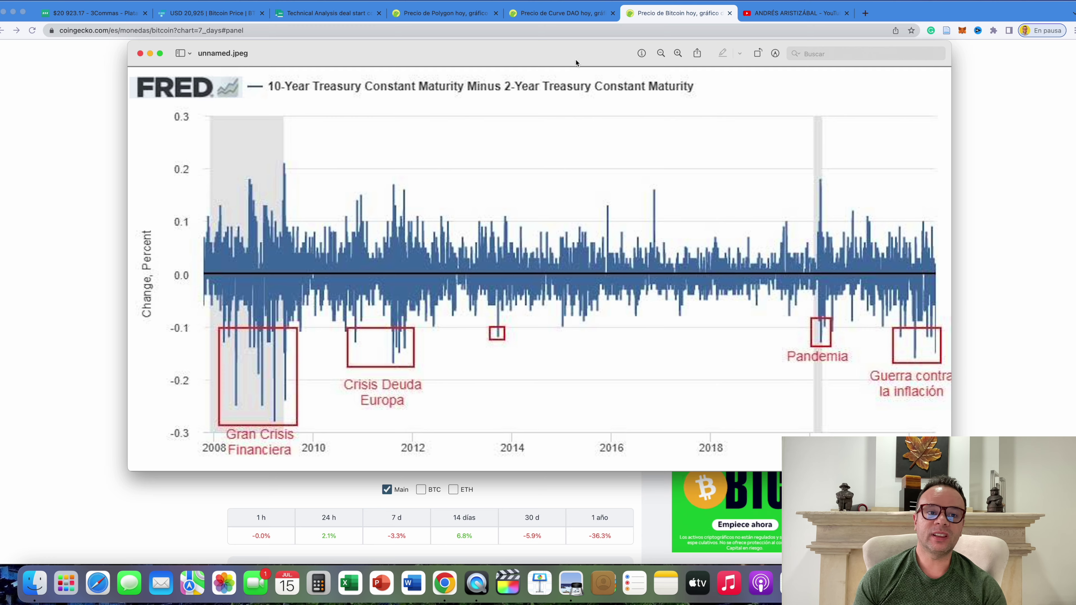
pyautogui.moveTo(576, 59); pyautogui.dragTo(550, 62)
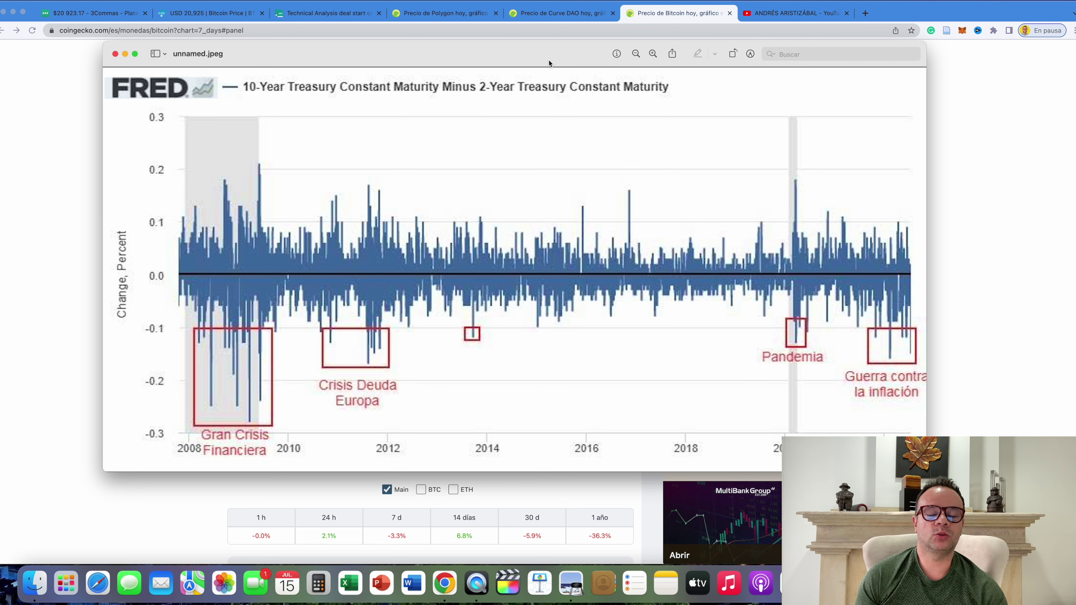
pyautogui.click(948, 187)
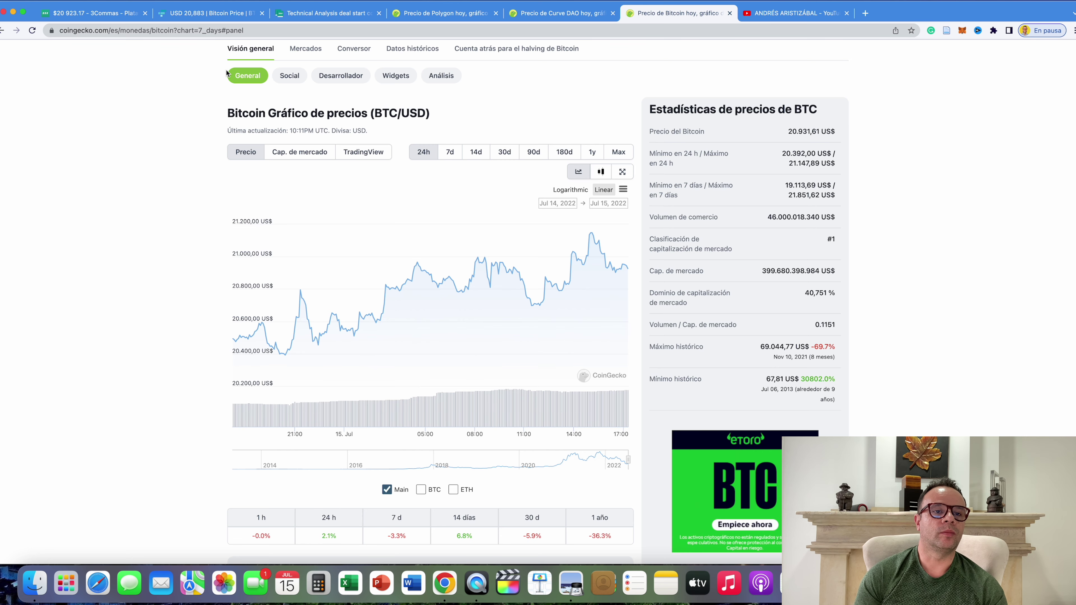
# Look at the FTX account balances and start creating a new DCA bot in 3Commas.
pyautogui.click(214, 14)
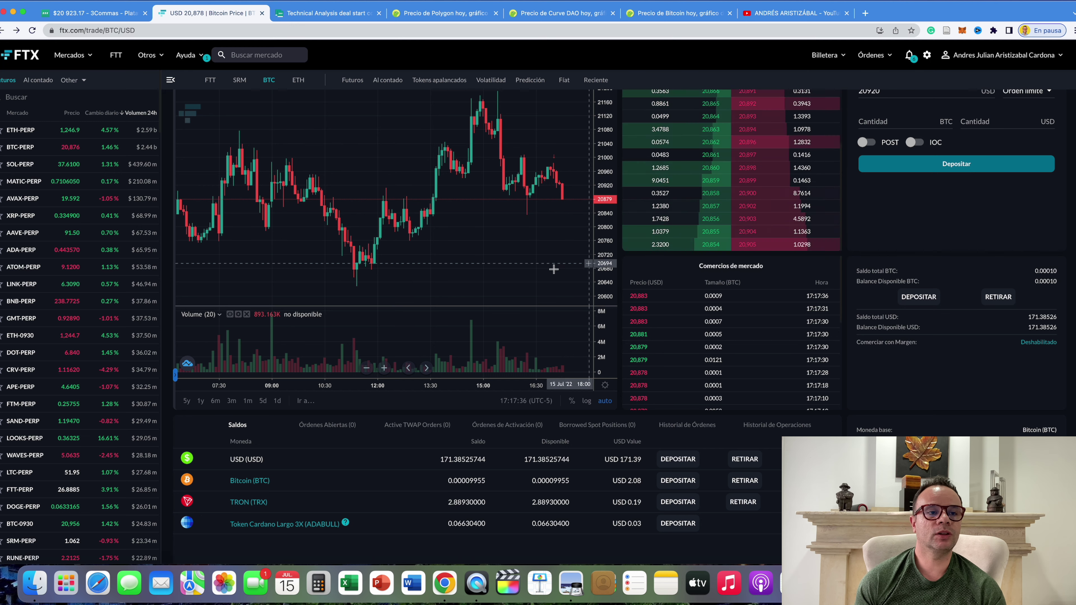
pyautogui.click(81, 14)
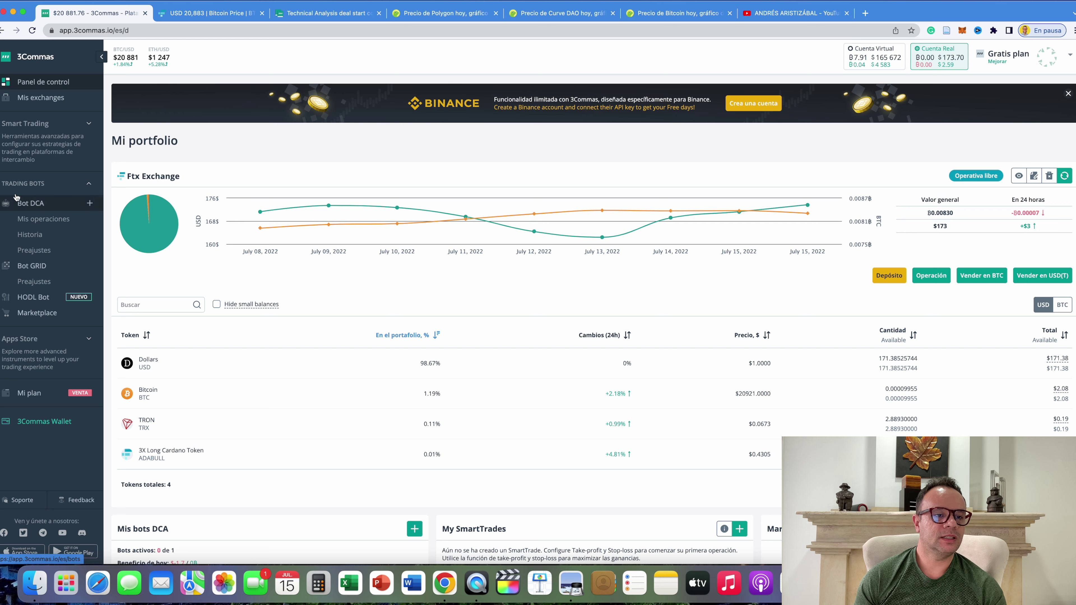
pyautogui.click(27, 205)
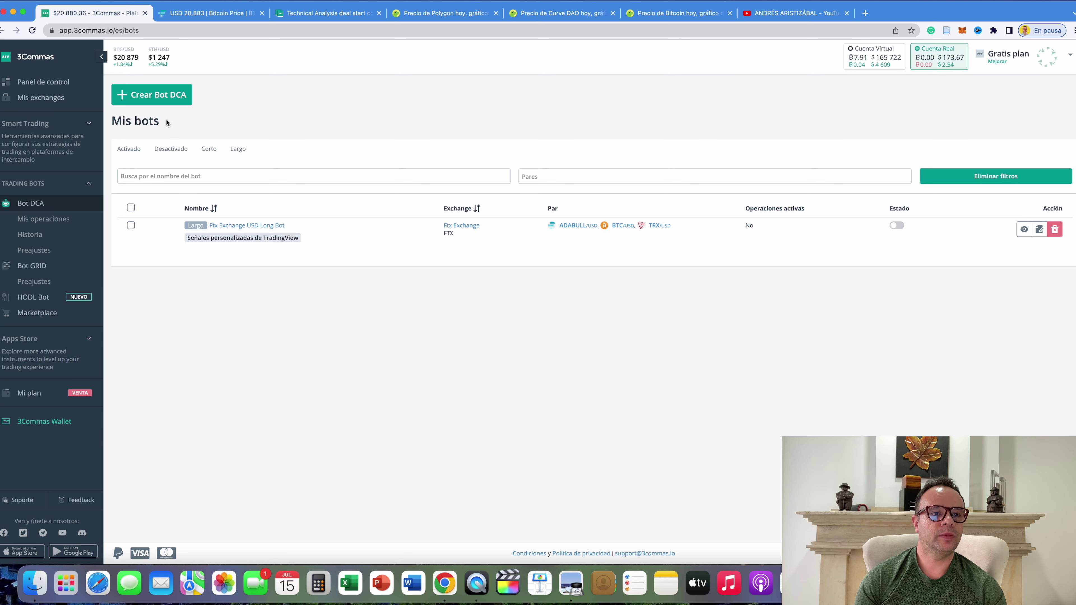
pyautogui.click(145, 95)
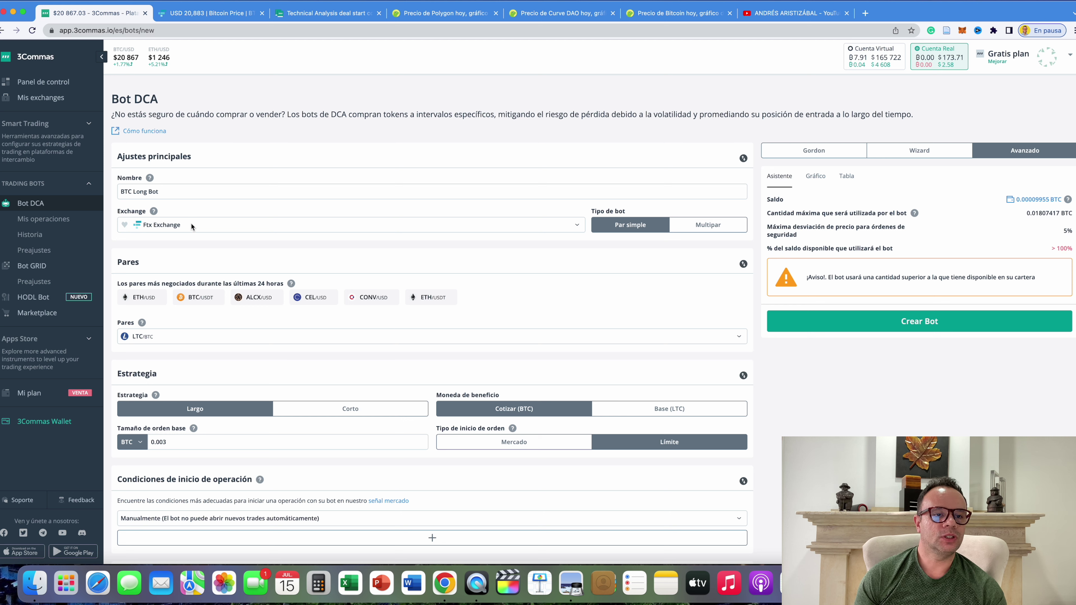
# Review the bot's name and available pairs, and set the bot type to Multipar.
pyautogui.moveTo(165, 193); pyautogui.dragTo(108, 192)
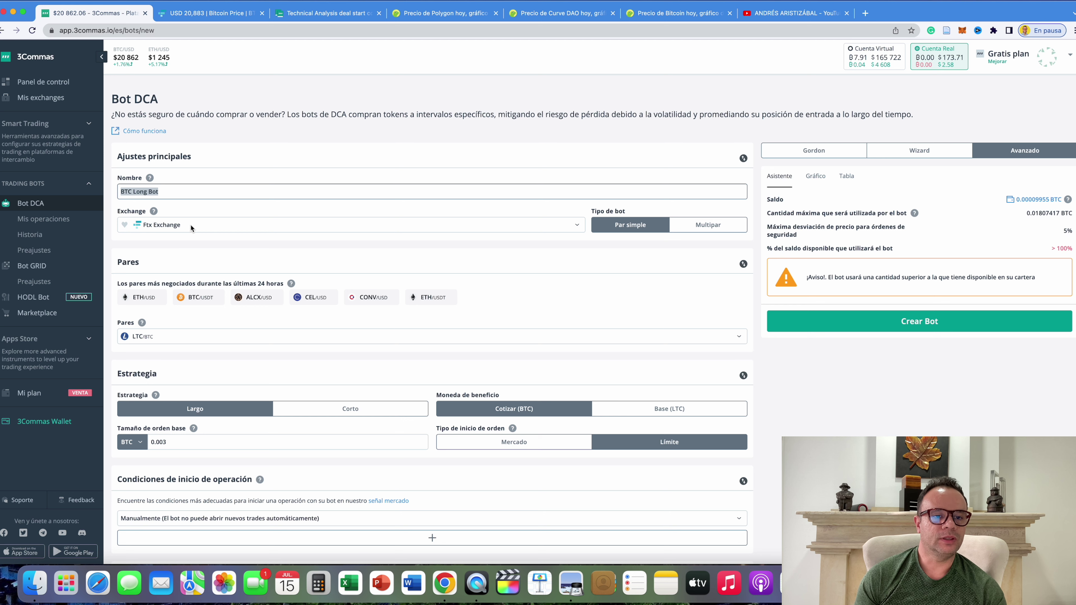
pyautogui.click(178, 336)
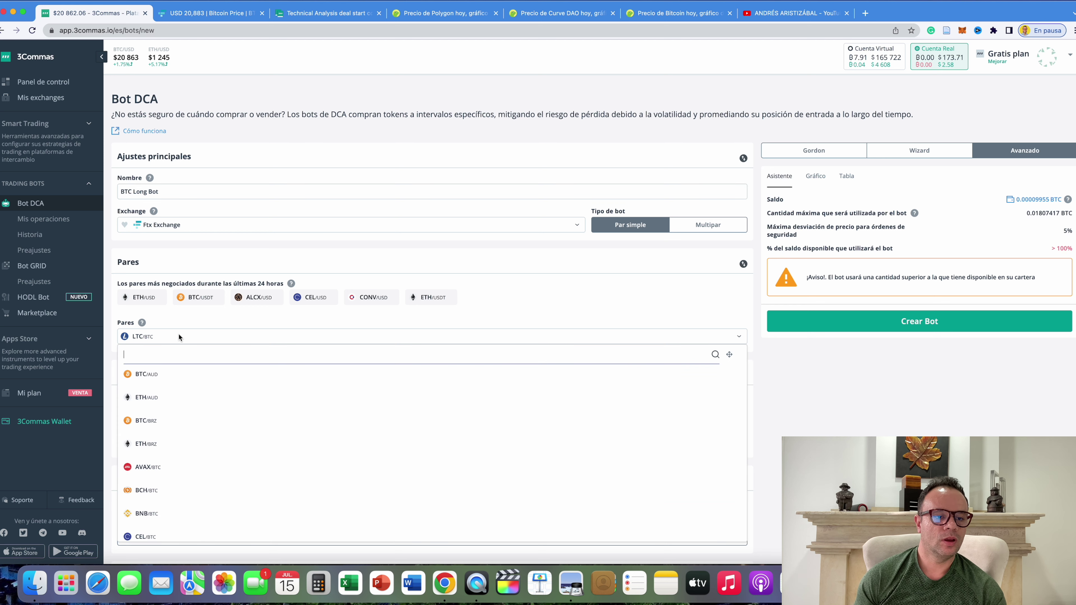
pyautogui.click(385, 248)
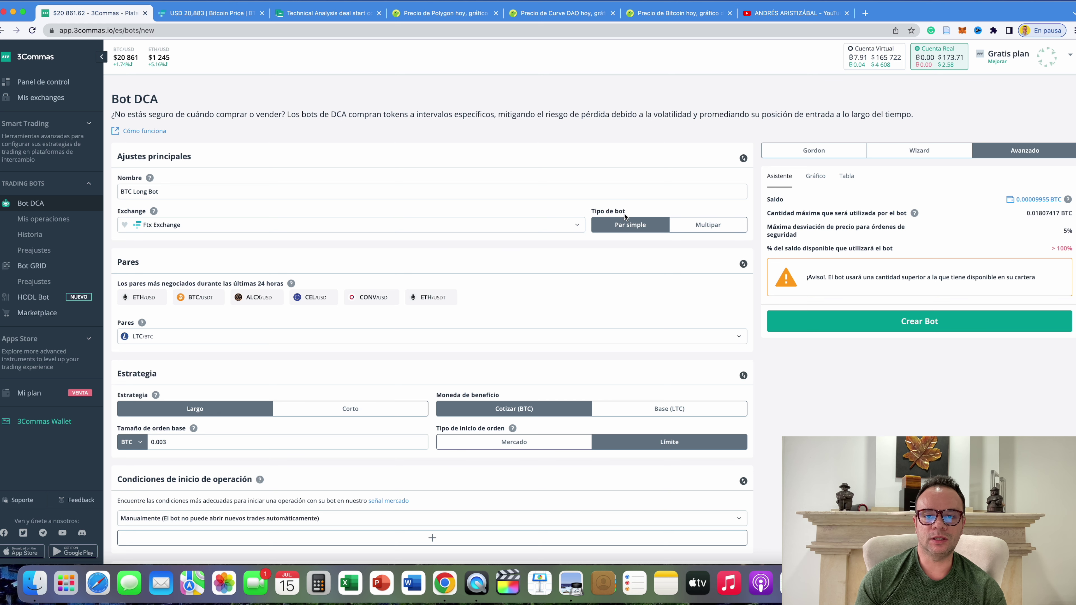
pyautogui.moveTo(625, 212); pyautogui.dragTo(588, 212)
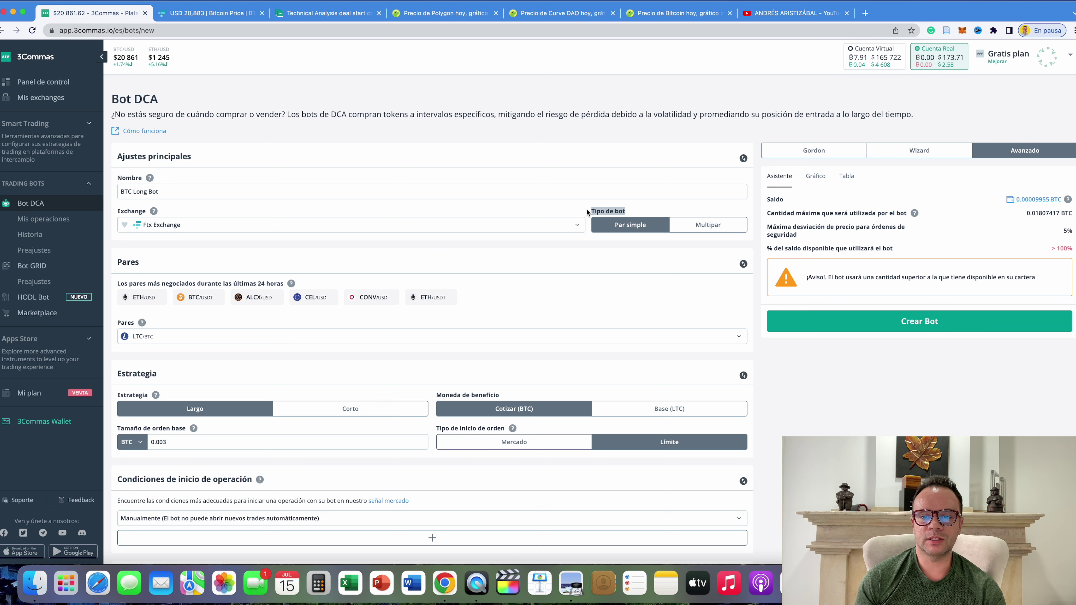
pyautogui.click(712, 227)
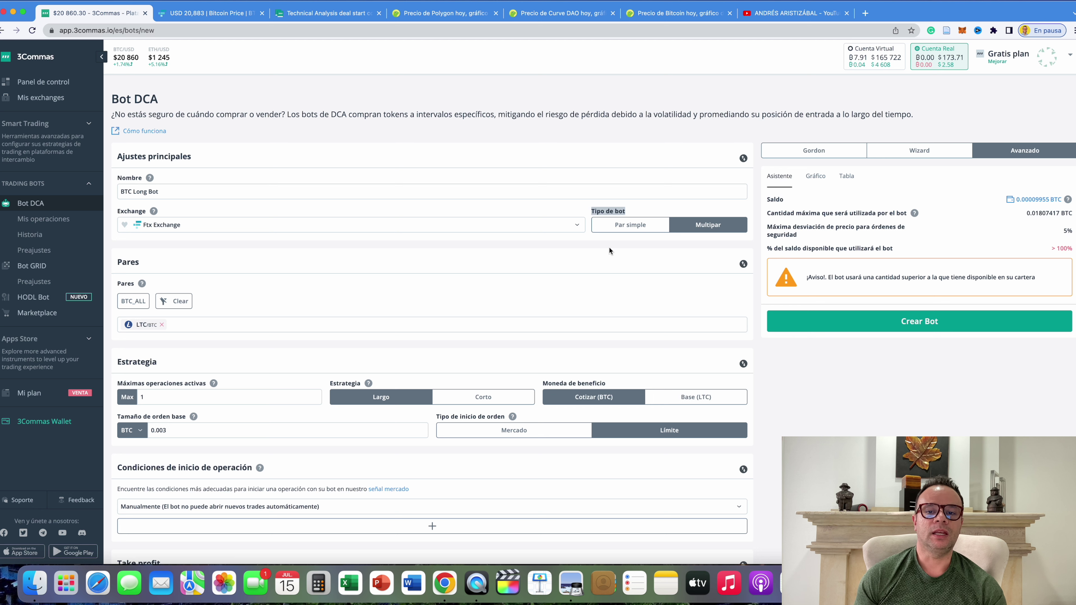
pyautogui.click(595, 243)
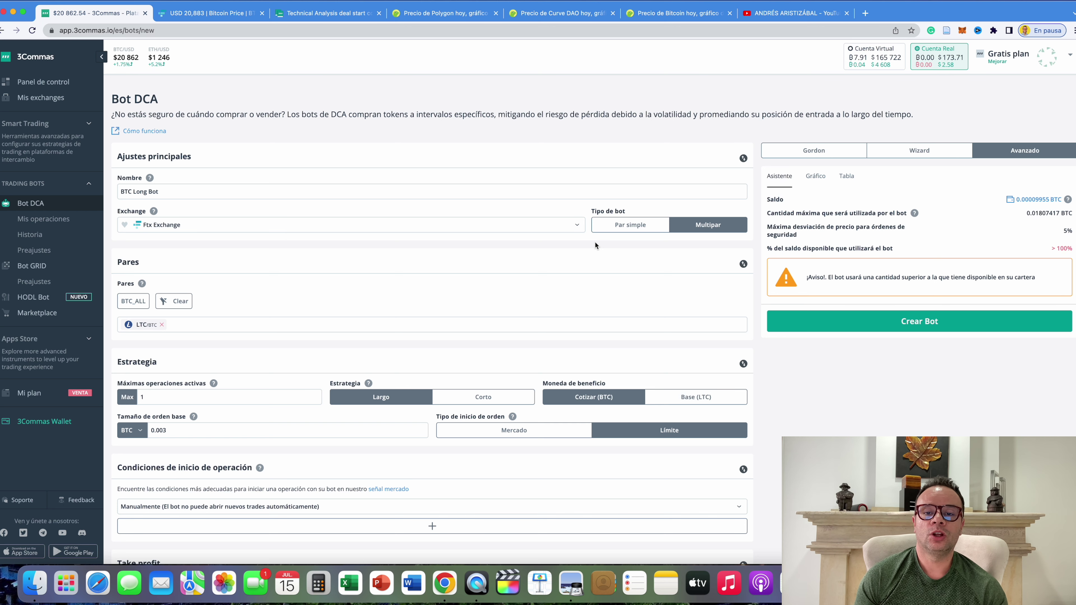
# Examine the Polygon (MATIC) price chart on CoinGecko over 14 and 30 days.
pyautogui.click(447, 19)
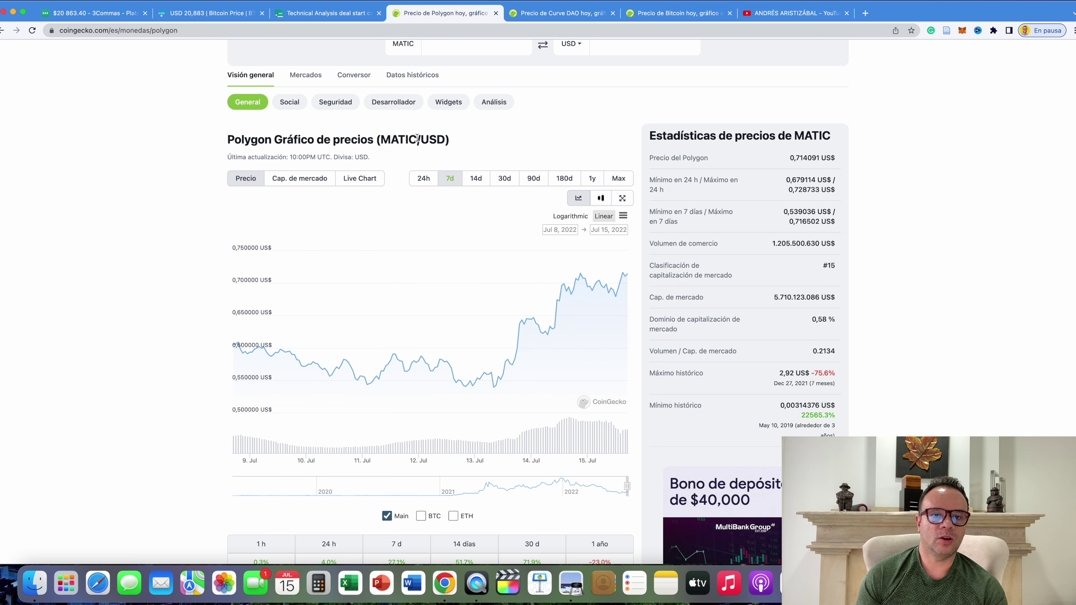
pyautogui.moveTo(417, 140); pyautogui.dragTo(384, 140)
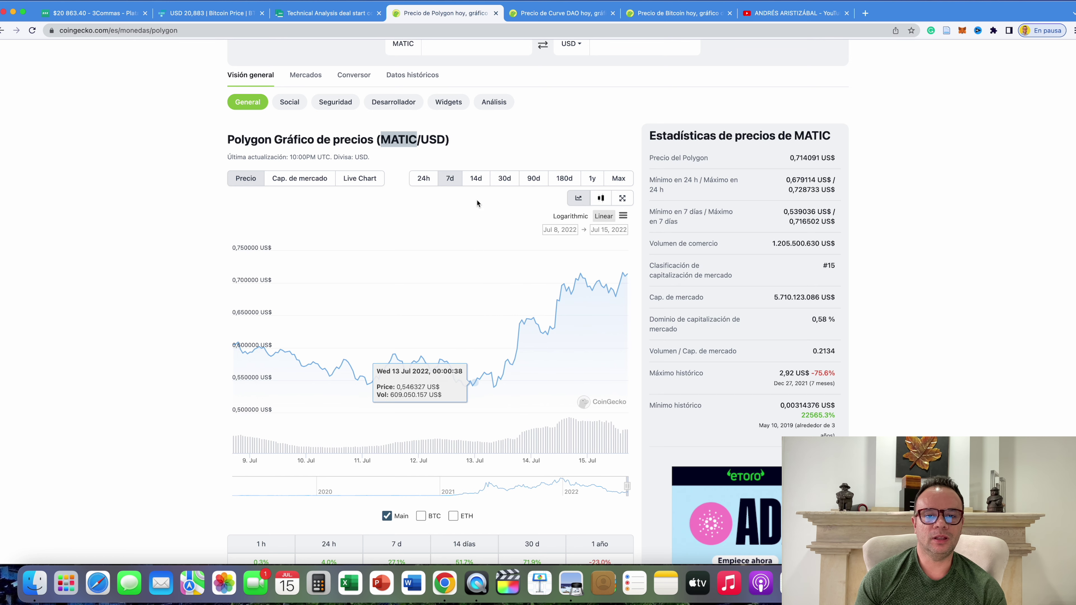
pyautogui.click(476, 179)
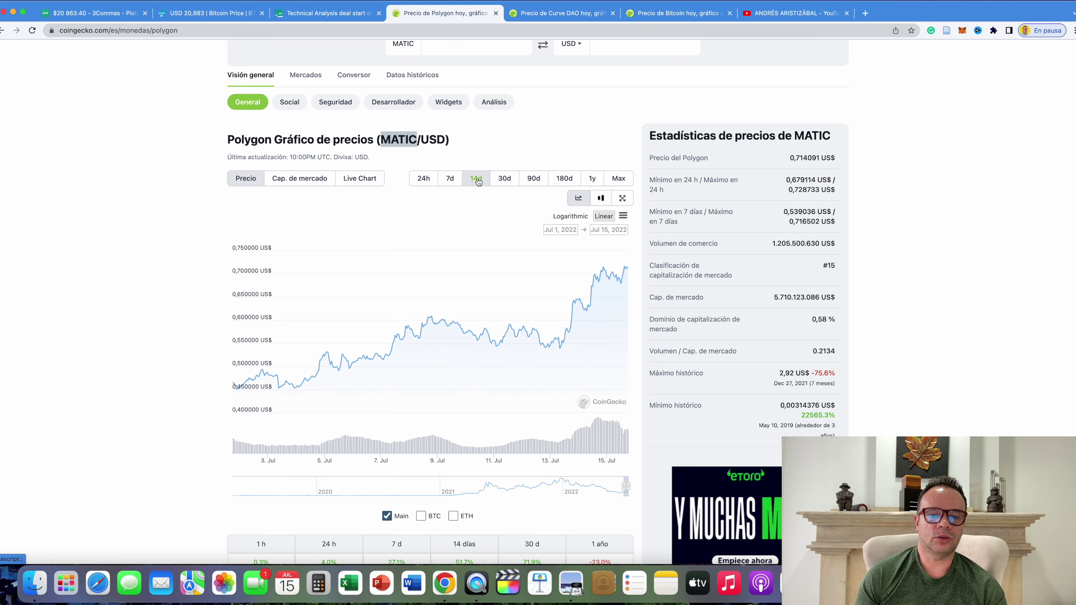
pyautogui.click(503, 179)
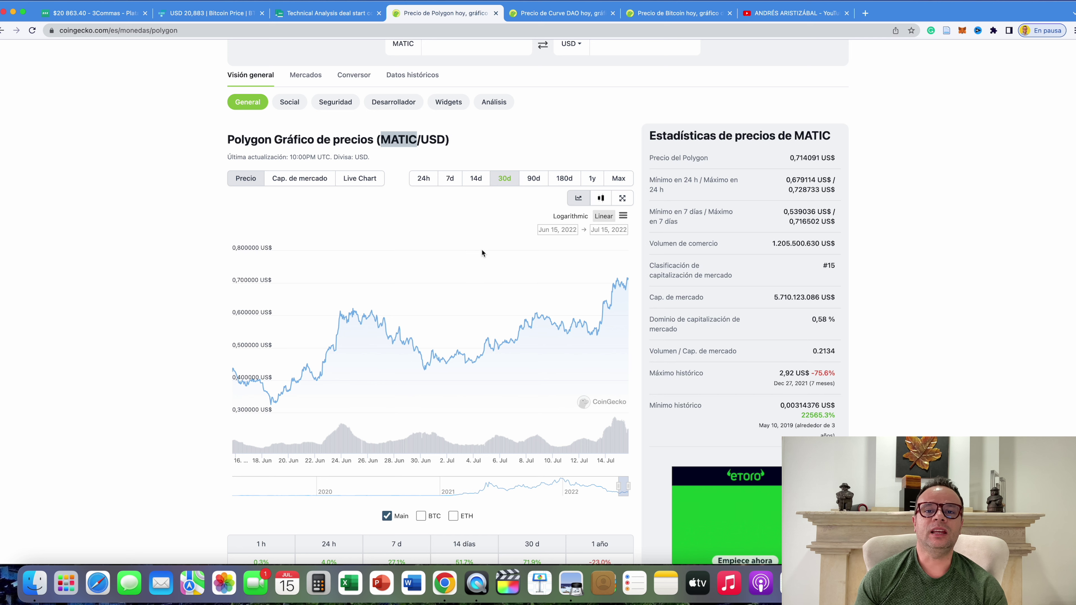
# Examine the Curve DAO (CRV) price chart on CoinGecko over 14 and 30 days.
pyautogui.click(555, 13)
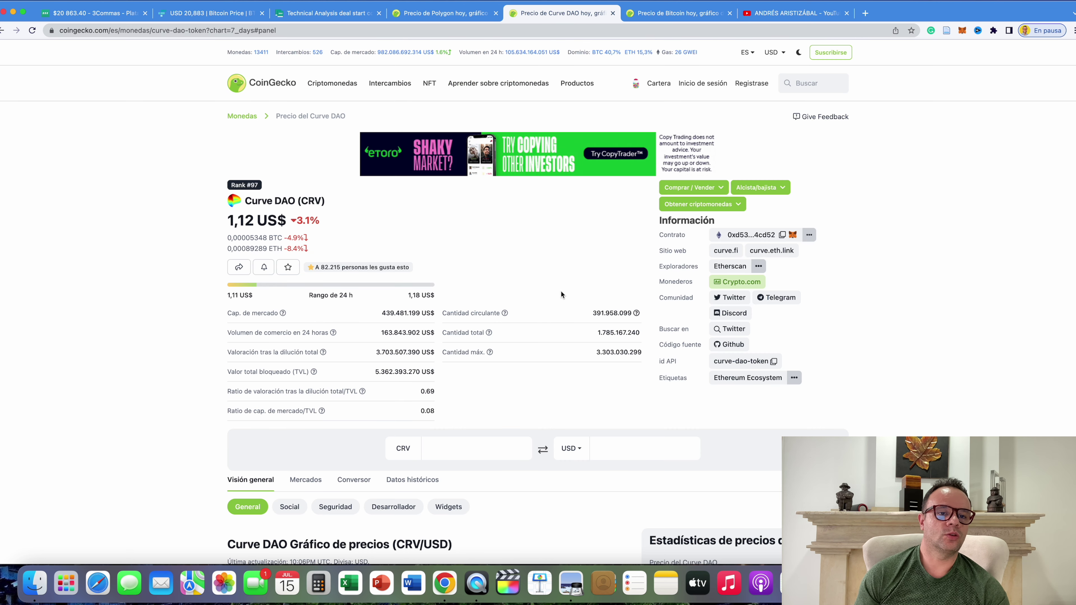
pyautogui.scroll(-10, 559, 292)
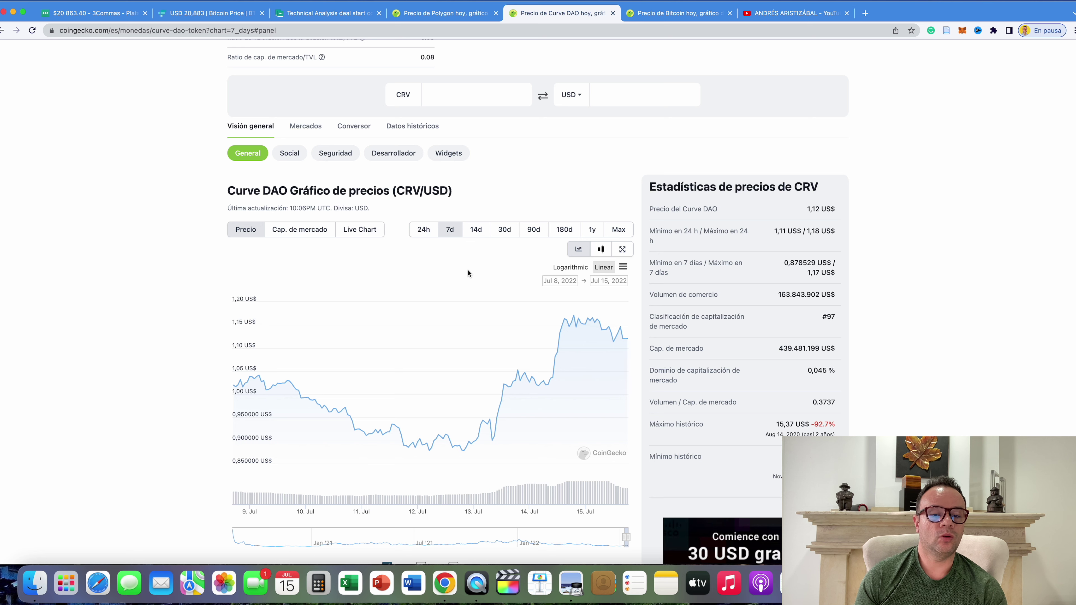
pyautogui.click(476, 236)
pyautogui.click(507, 231)
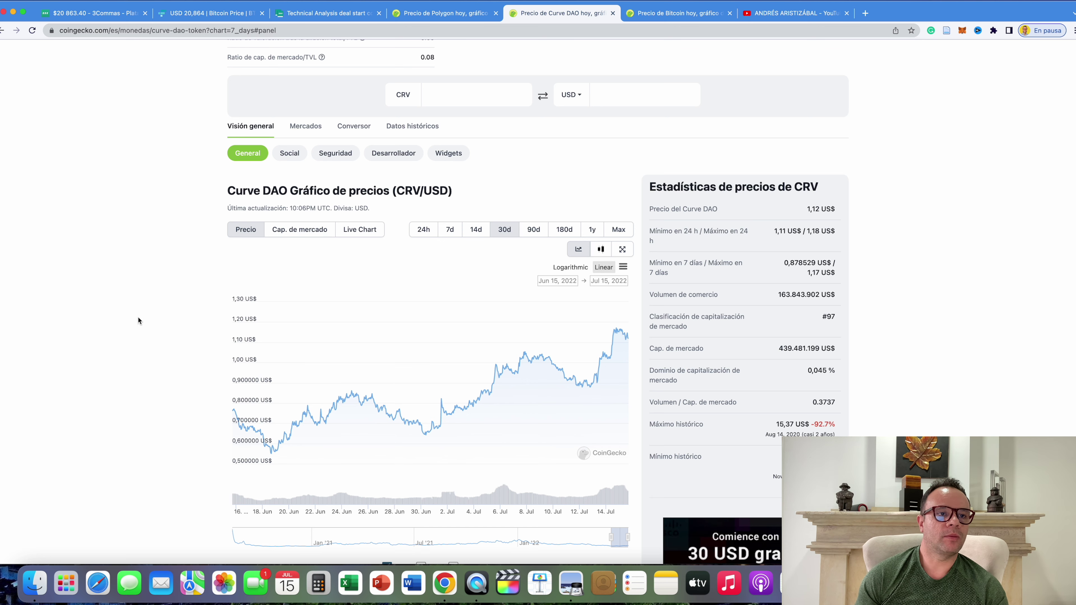
# Return to the 3Commas bot form and replace the LTC/BTC pair with MATIC/USD.
pyautogui.click(93, 12)
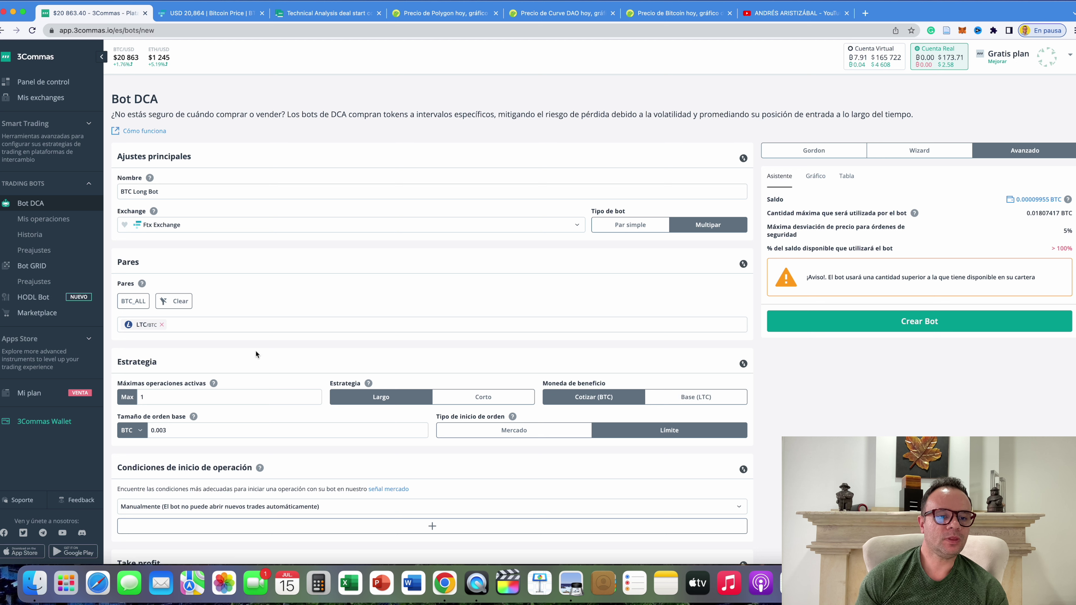
pyautogui.click(162, 325)
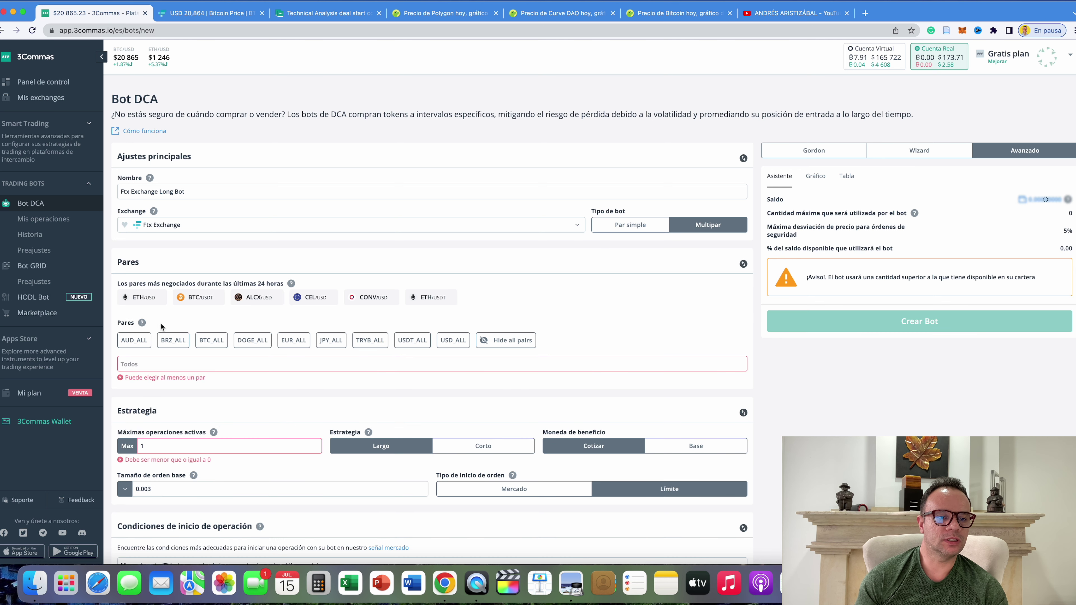
pyautogui.click(148, 363)
pyautogui.write('matic')
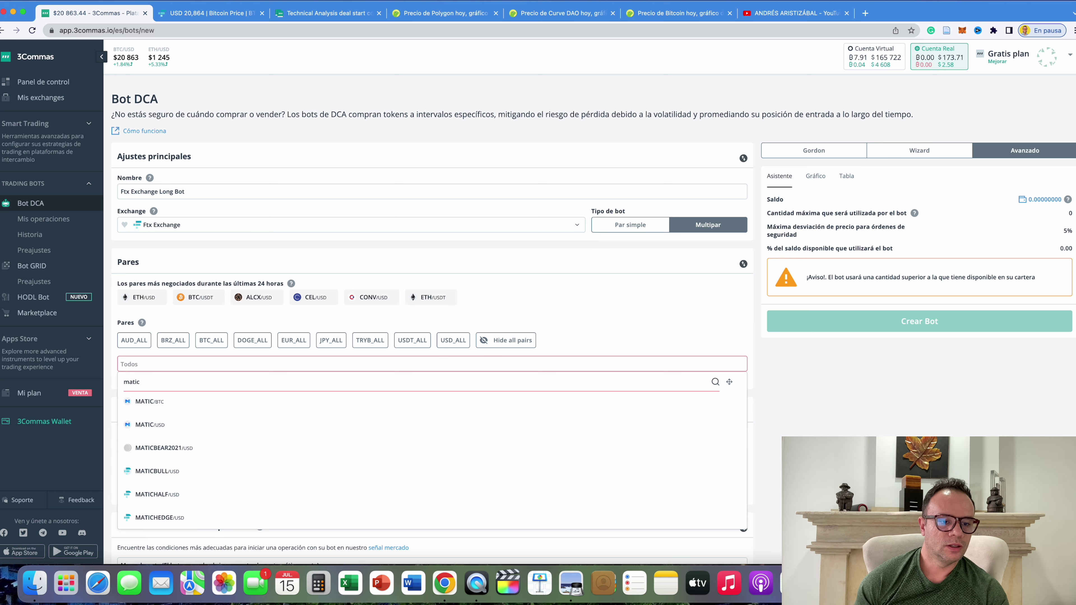
pyautogui.click(159, 430)
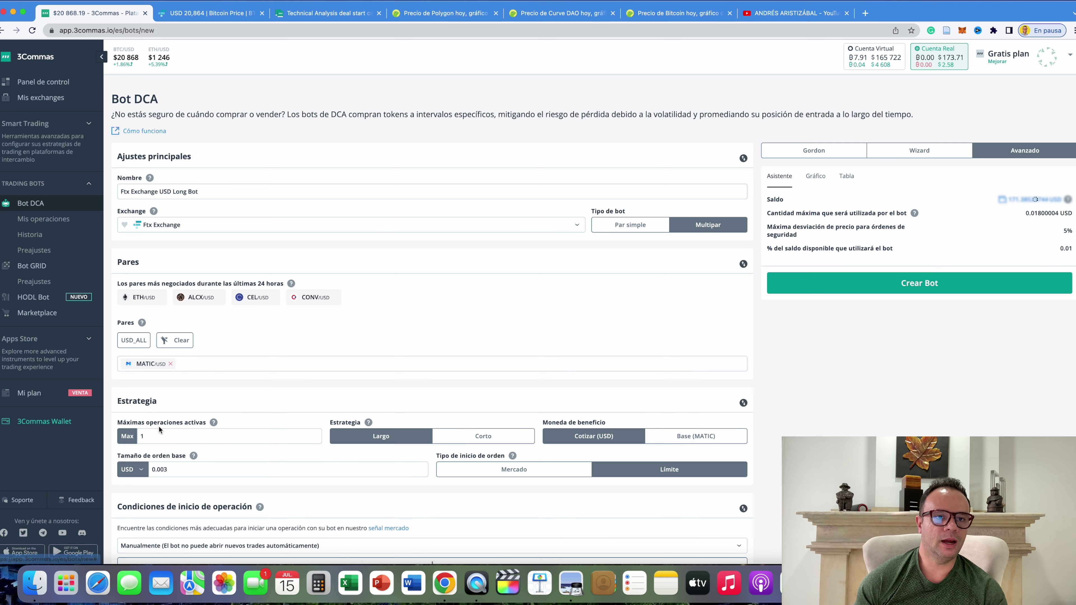
# Check the USD balance on FTX and add the CRV/USD pair to the 3Commas bot.
pyautogui.click(209, 13)
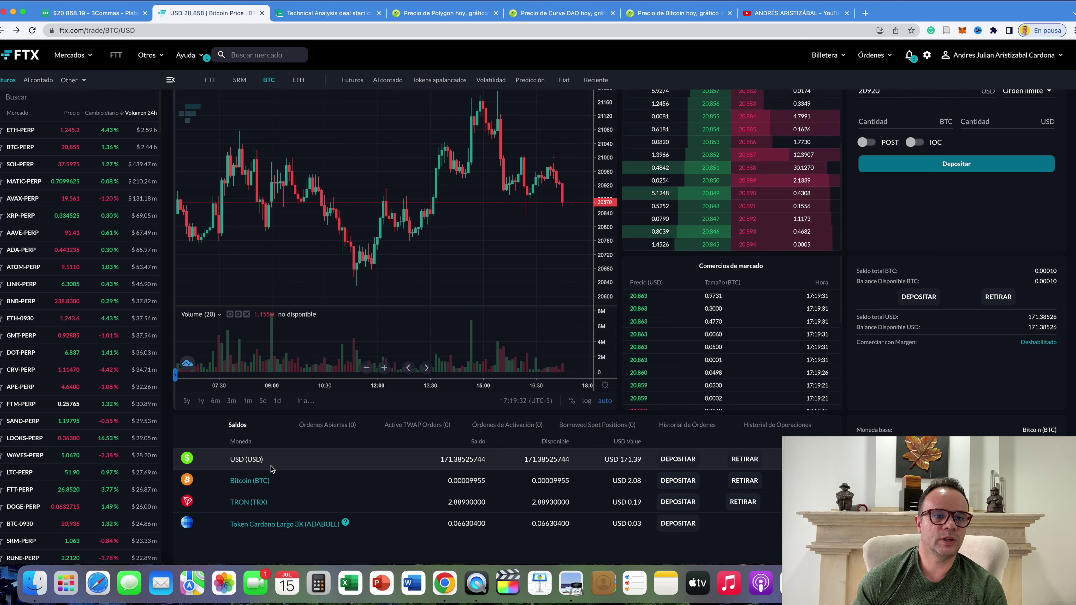
pyautogui.click(104, 16)
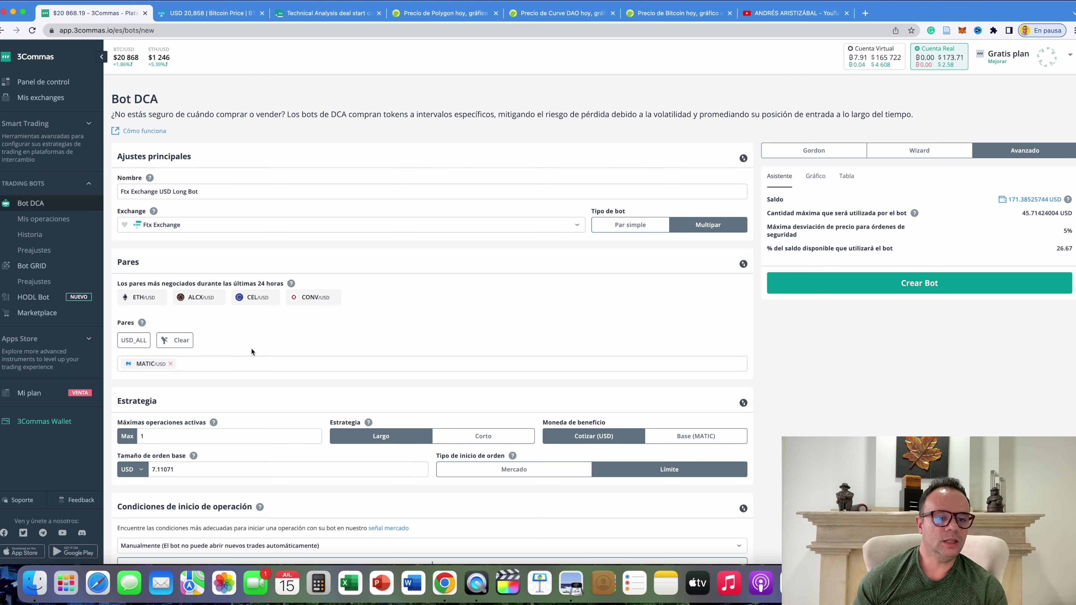
pyautogui.click(239, 365)
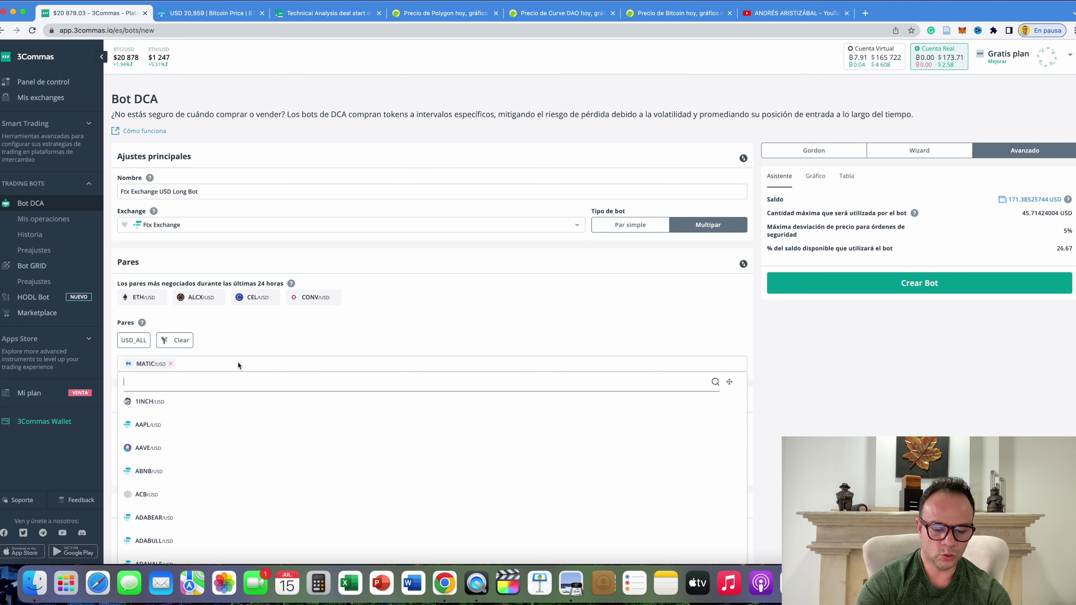
pyautogui.write('crv')
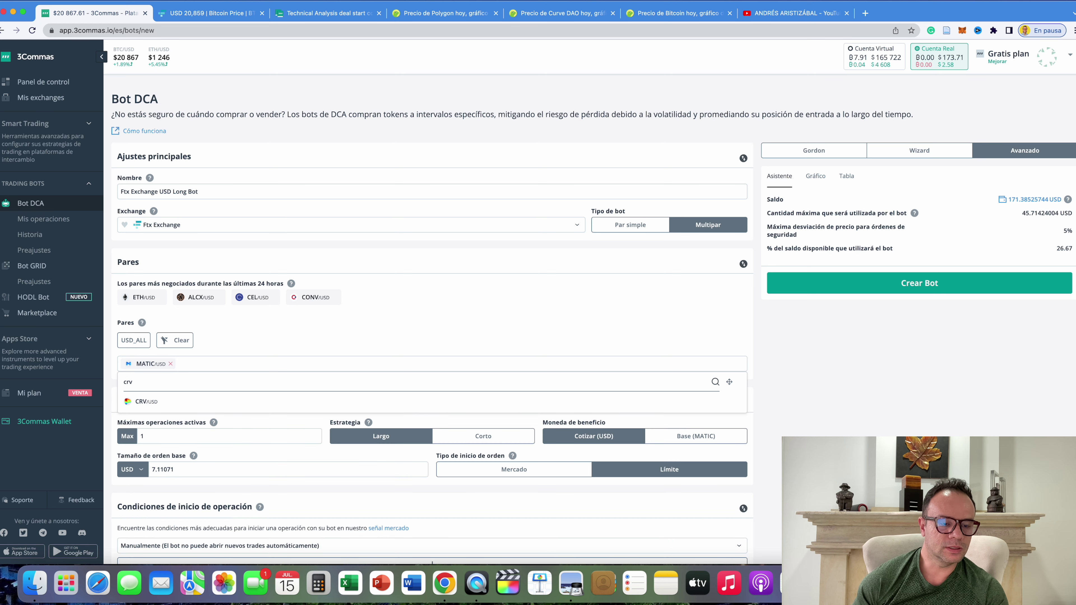
pyautogui.click(173, 403)
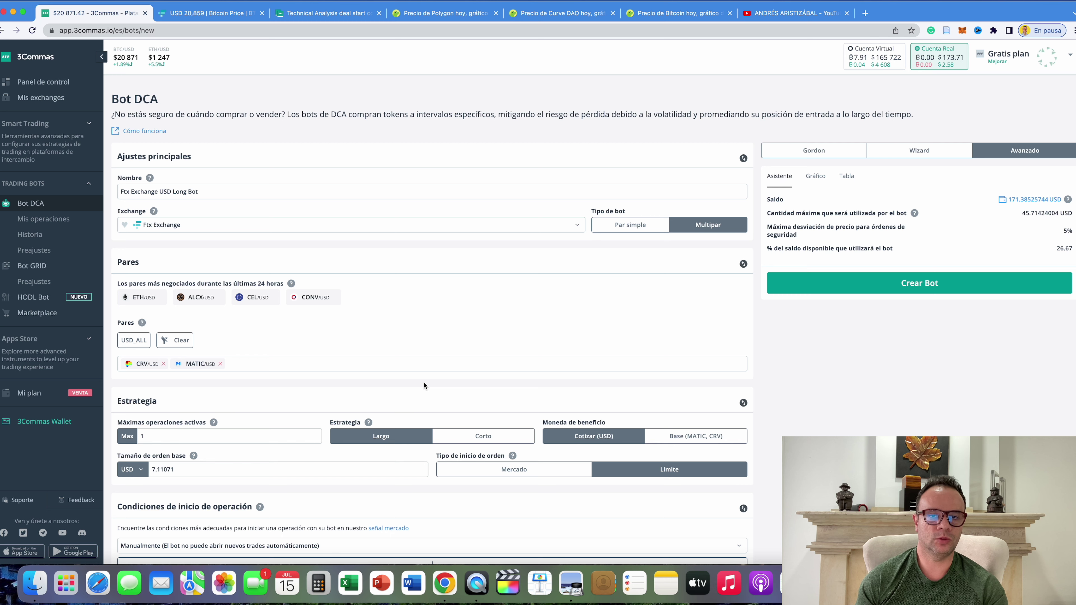
# Set the maximum number of active operations in the bot's strategy to 2.
pyautogui.scroll(-3, 428, 374)
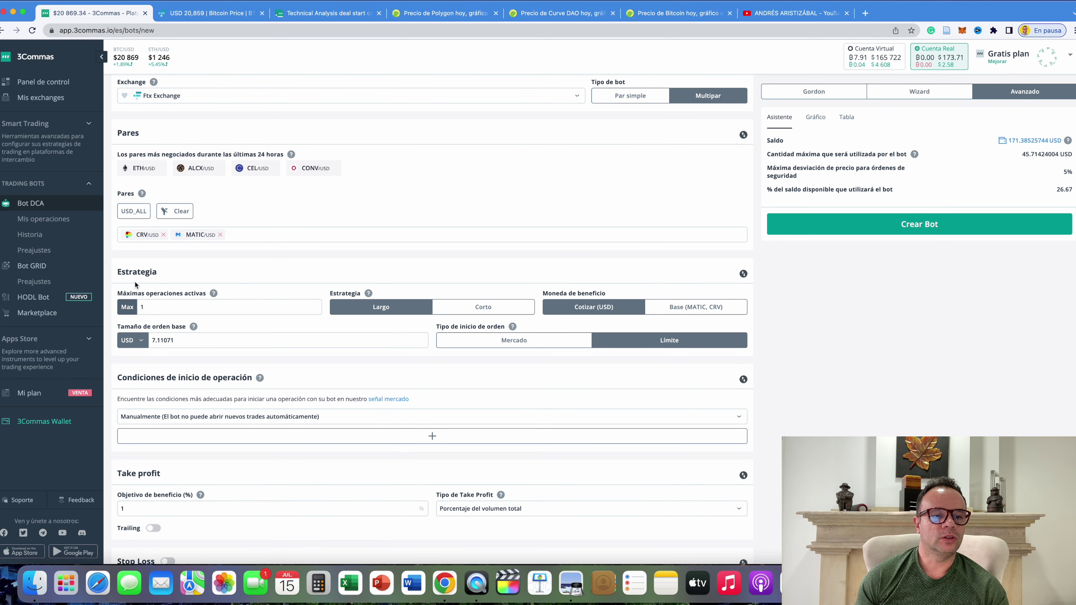
pyautogui.moveTo(158, 273); pyautogui.dragTo(113, 276)
pyautogui.moveTo(154, 307); pyautogui.dragTo(137, 312)
pyautogui.write('2')
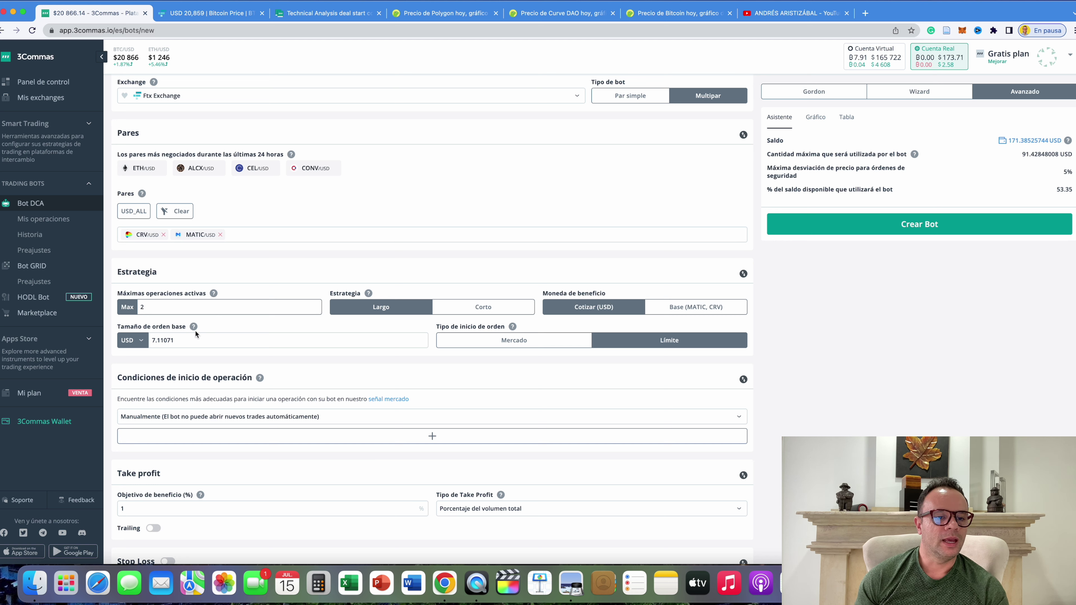
# Set the bot's base order size to 10 USD.
pyautogui.moveTo(185, 342); pyautogui.dragTo(146, 342)
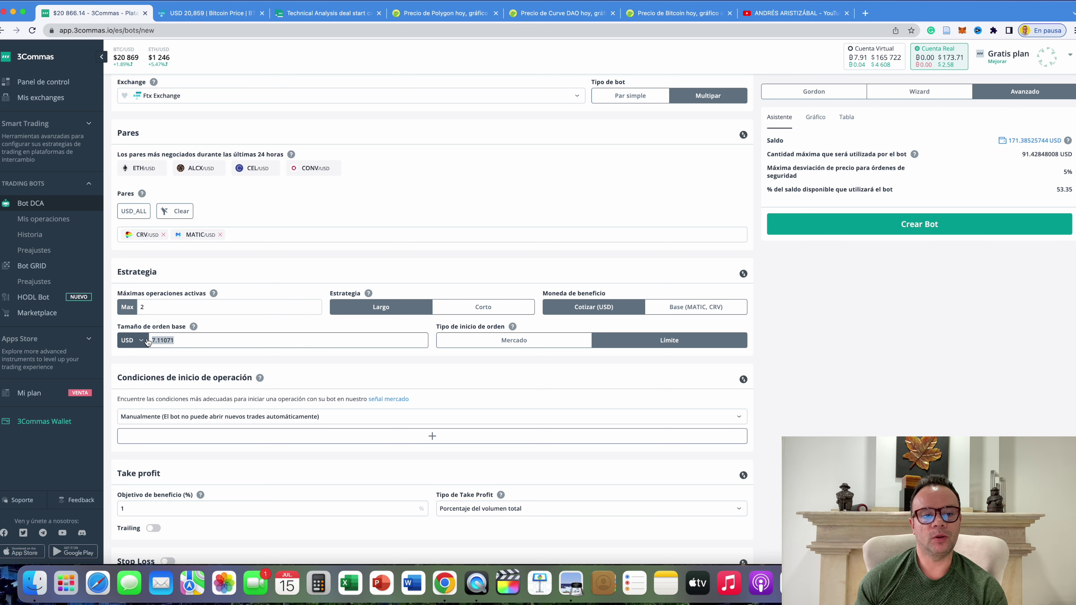
pyautogui.write('10')
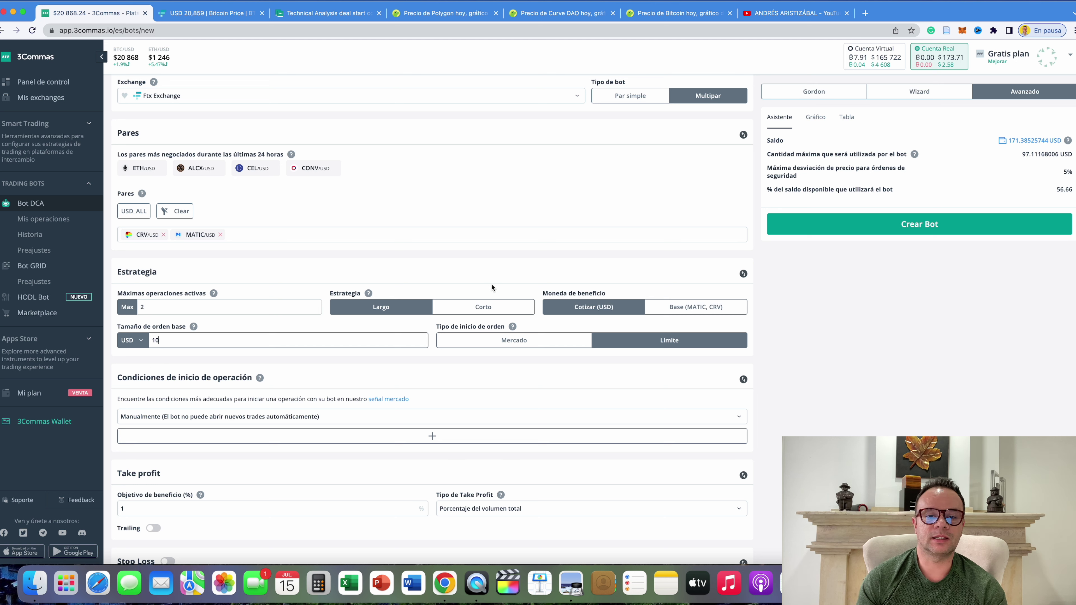
pyautogui.click(457, 255)
pyautogui.click(181, 342)
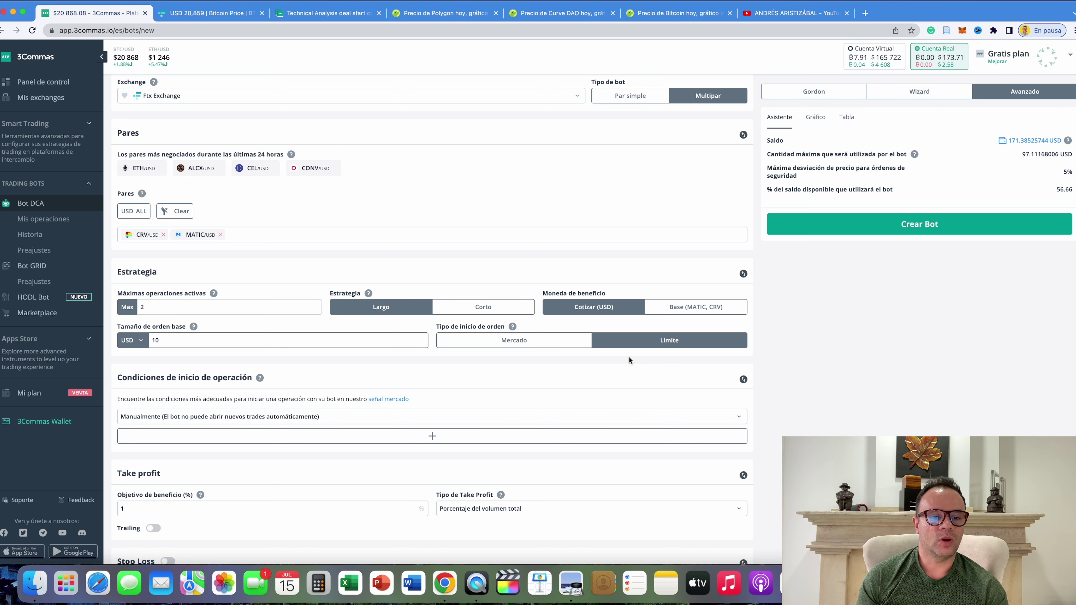
pyautogui.scroll(-3, 629, 356)
pyautogui.click(414, 250)
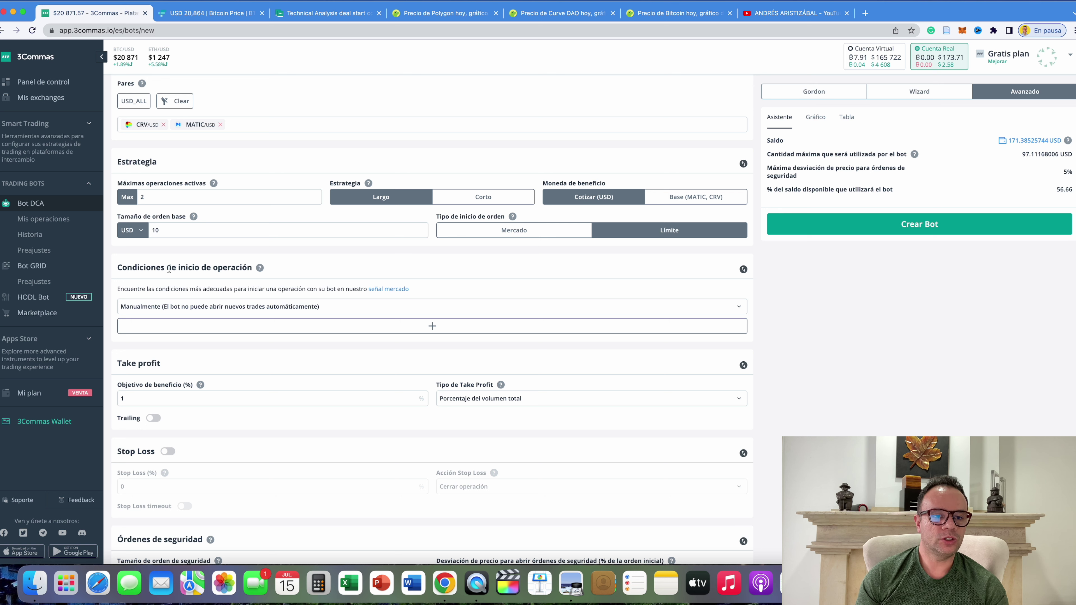
# Set the bot's first operation start condition to TA Presets.
pyautogui.click(342, 306)
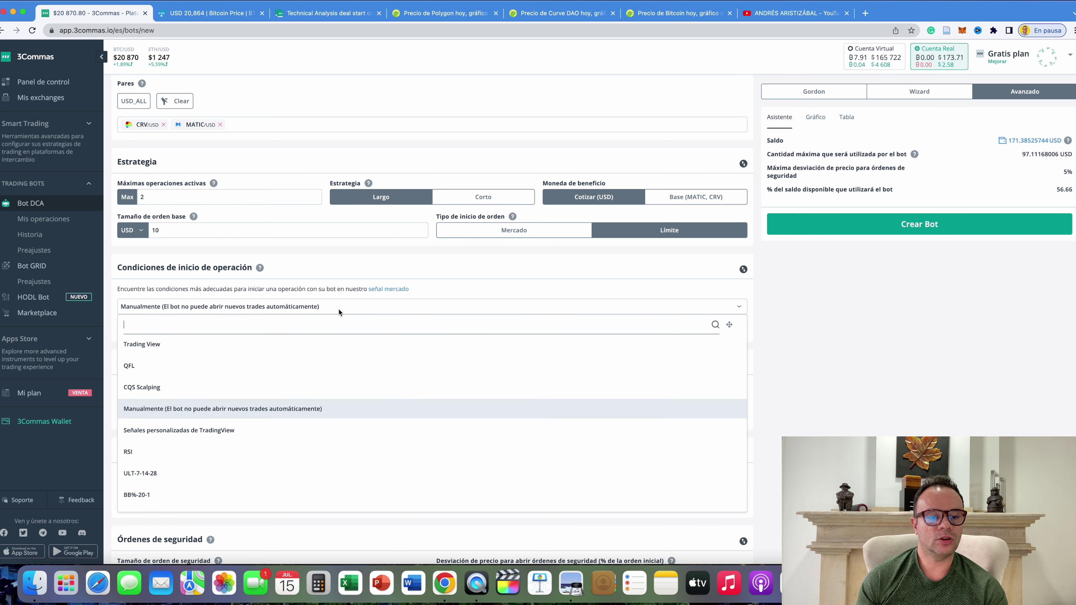
pyautogui.scroll(-5, 319, 396)
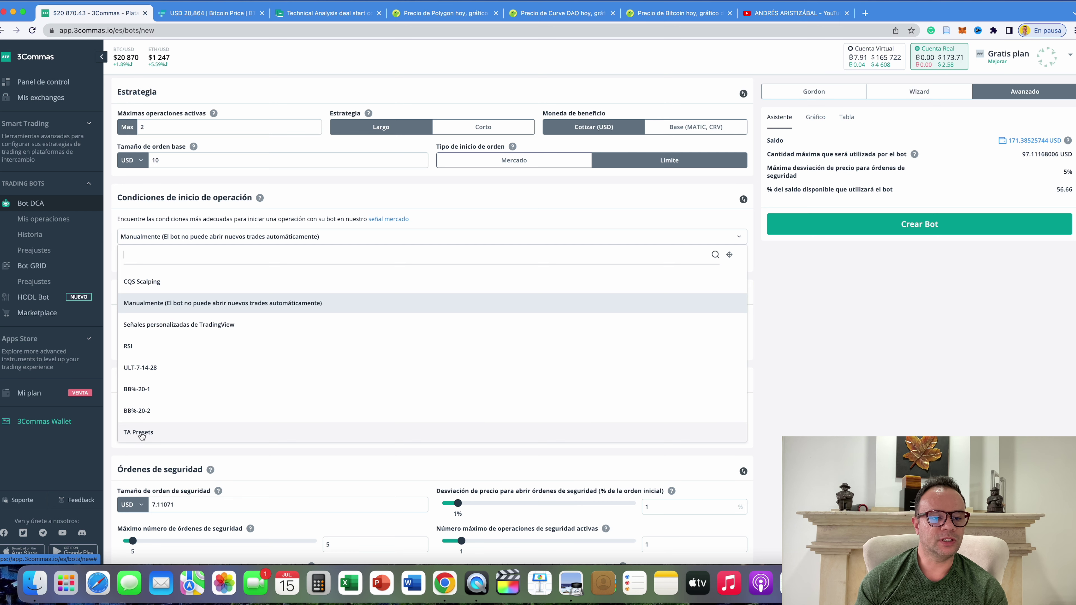
pyautogui.click(138, 433)
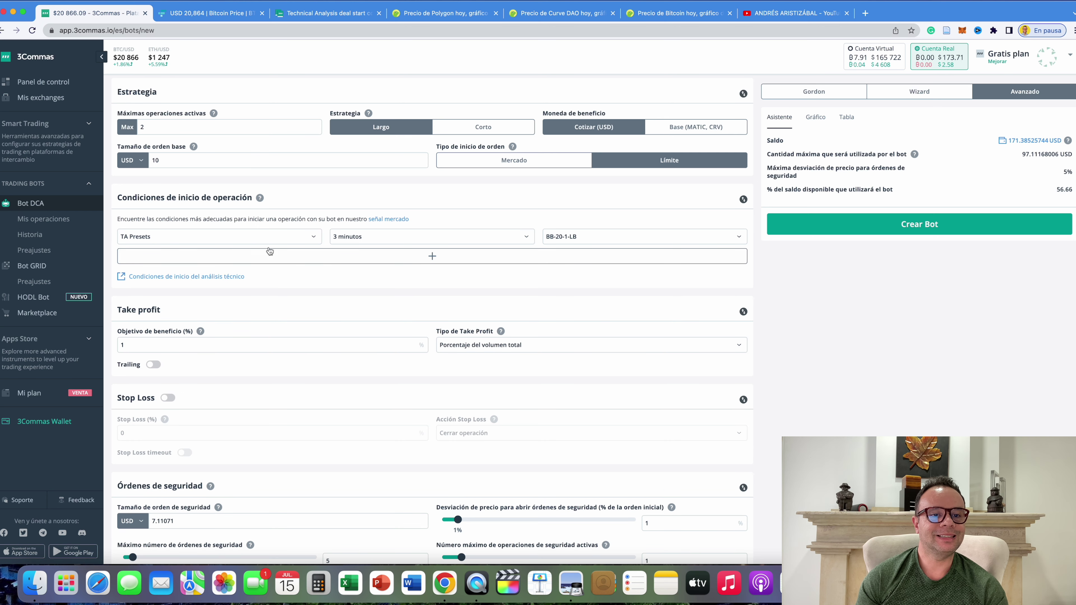
pyautogui.scroll(1, 270, 221)
pyautogui.scroll(1, 262, 226)
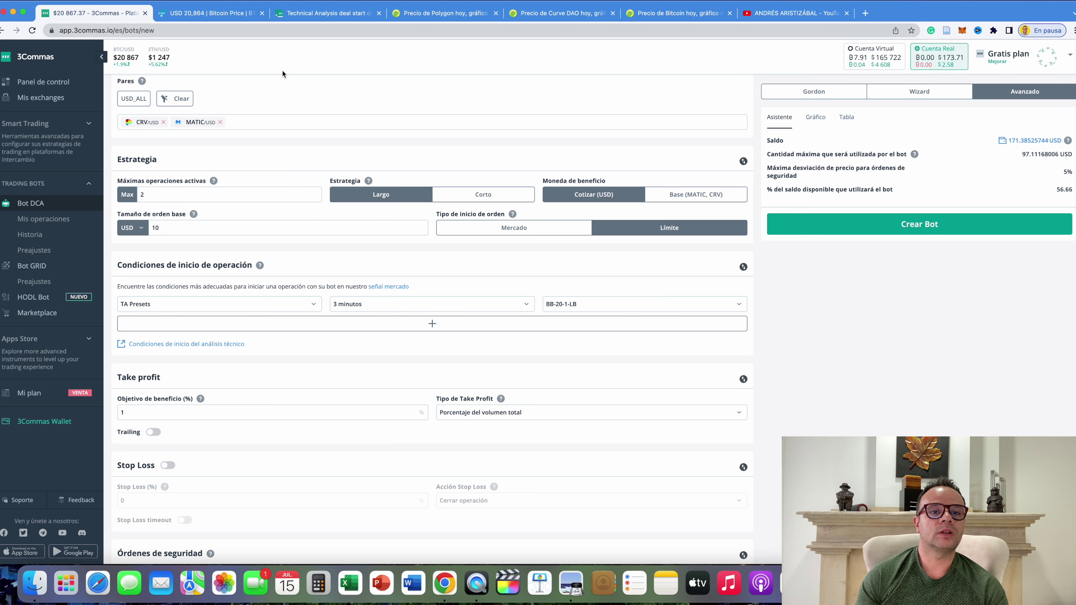
# Review the 3Commas help article on Technical Analysis deal start conditions, including its indicators and signal triggers.
pyautogui.click(313, 14)
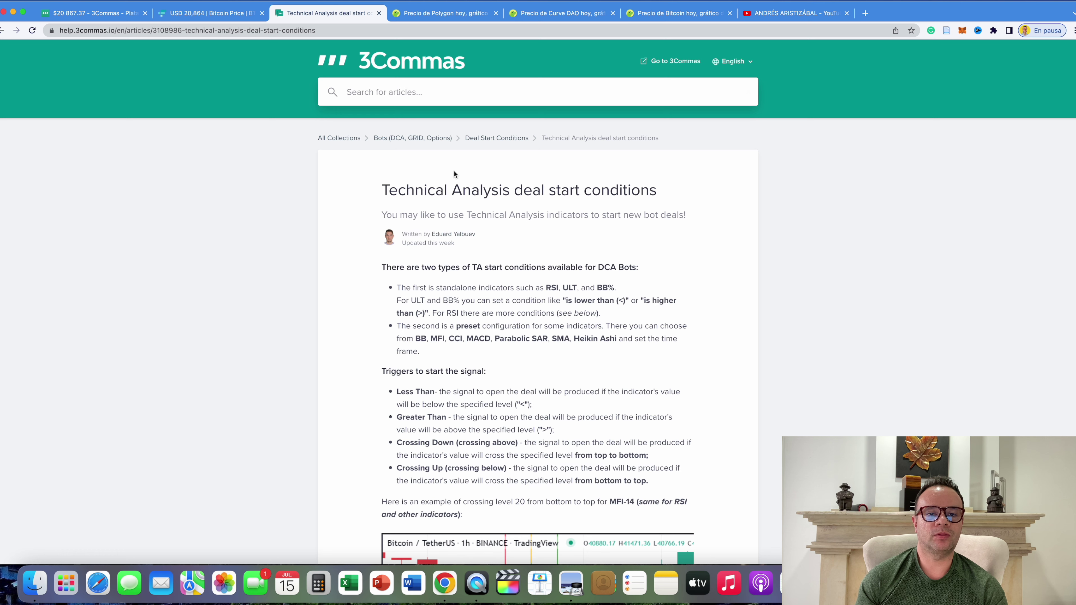
pyautogui.moveTo(387, 190); pyautogui.dragTo(668, 200)
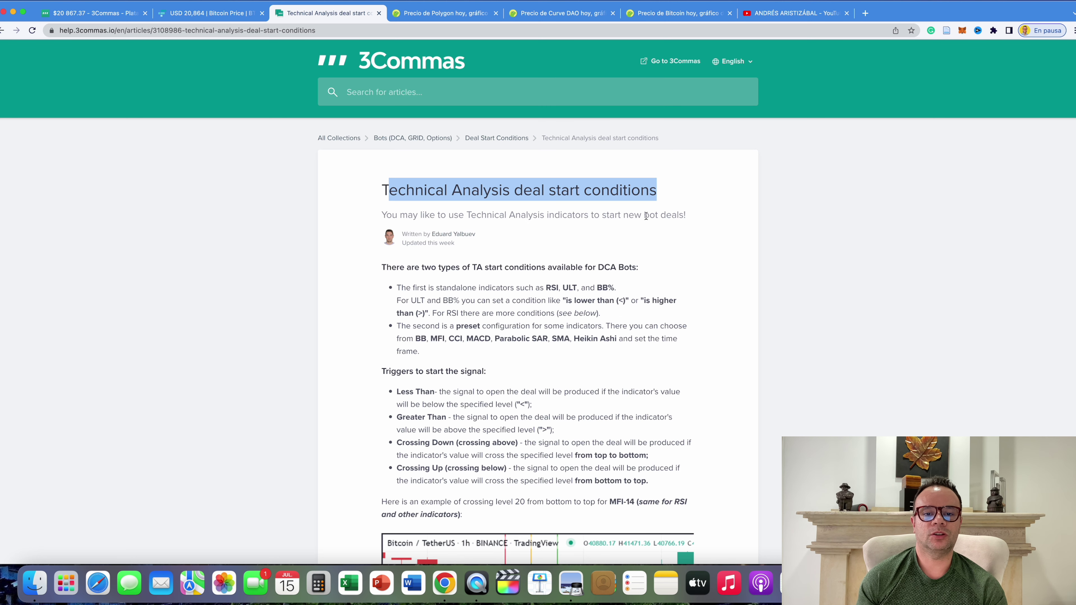
pyautogui.scroll(-12, 621, 288)
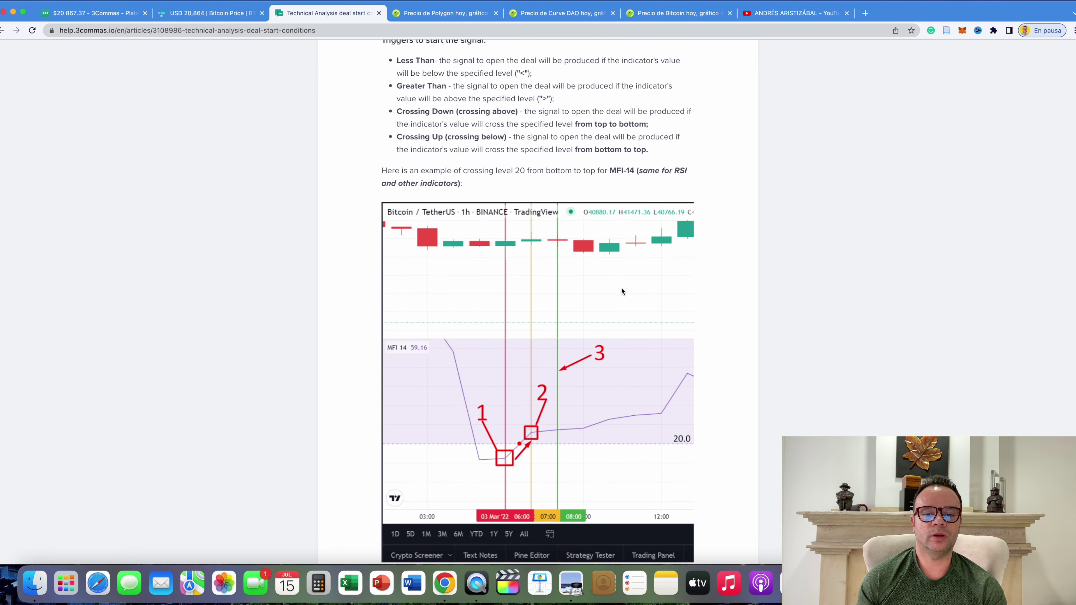
pyautogui.scroll(13, 621, 288)
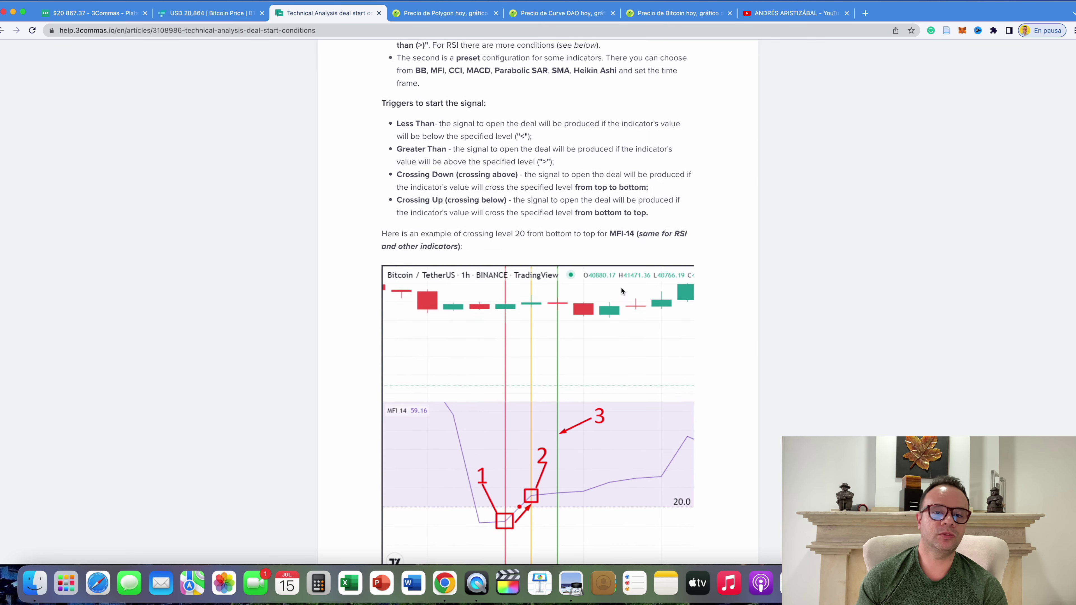
pyautogui.scroll(-1, 621, 288)
pyautogui.click(621, 287)
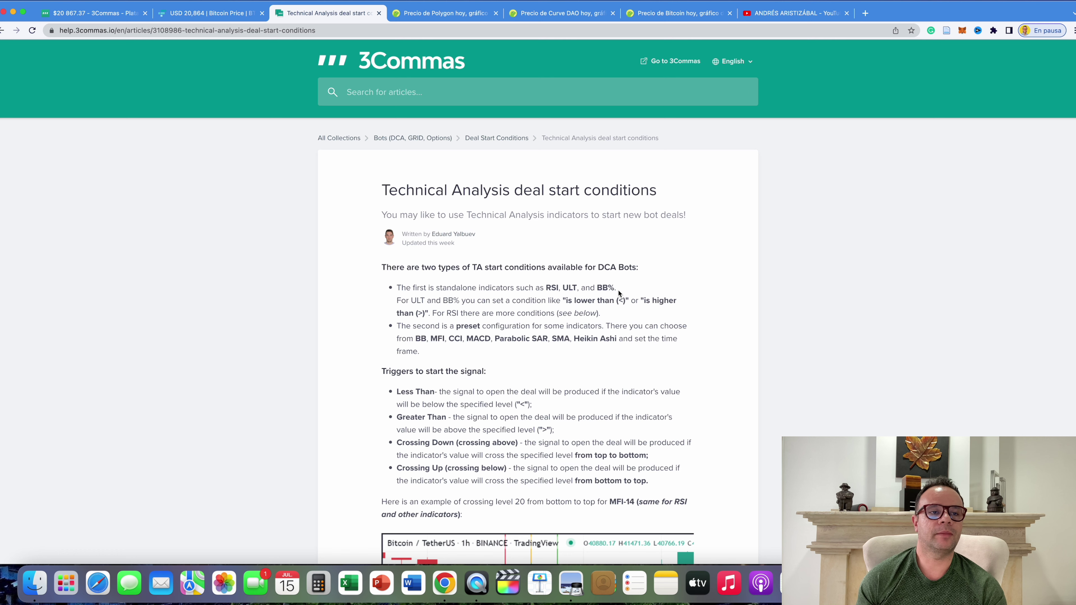
# Return to the bot form and add an RSI start condition with a 4-hour time frame, Less Than 80.
pyautogui.click(101, 15)
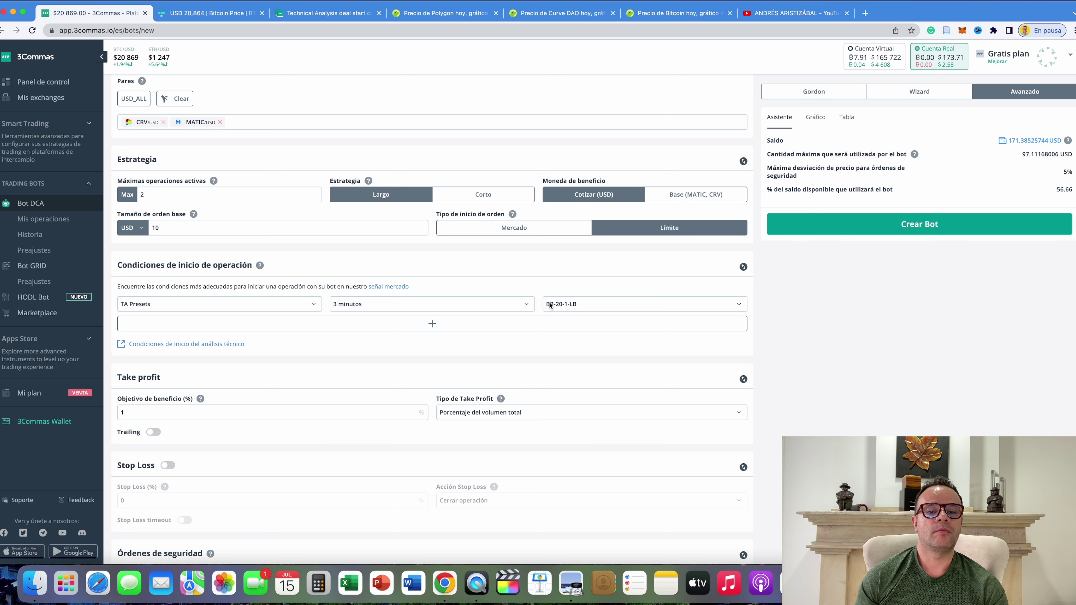
pyautogui.click(433, 325)
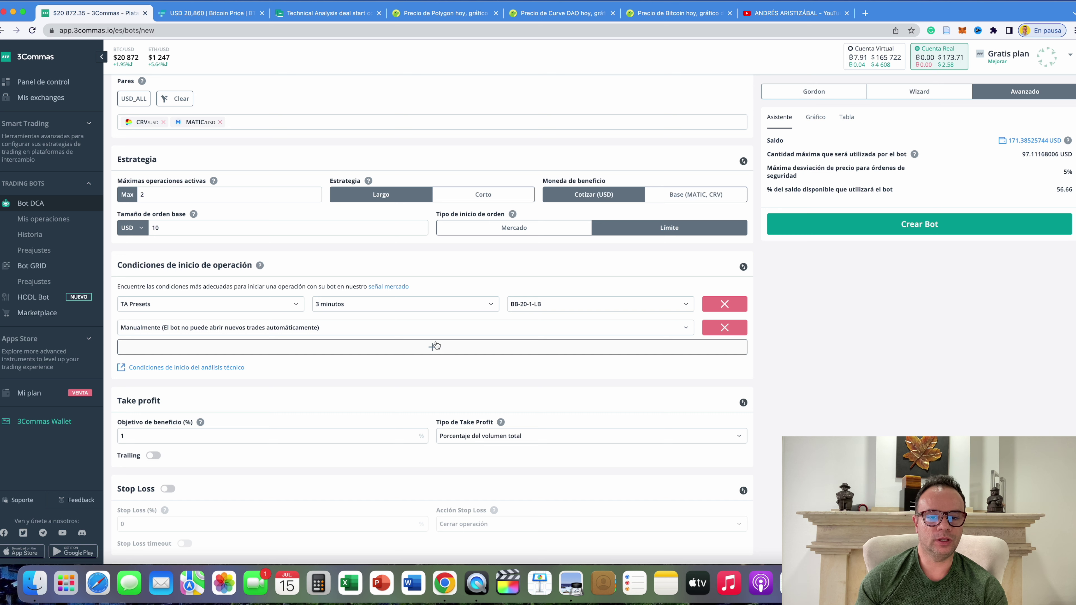
pyautogui.click(304, 328)
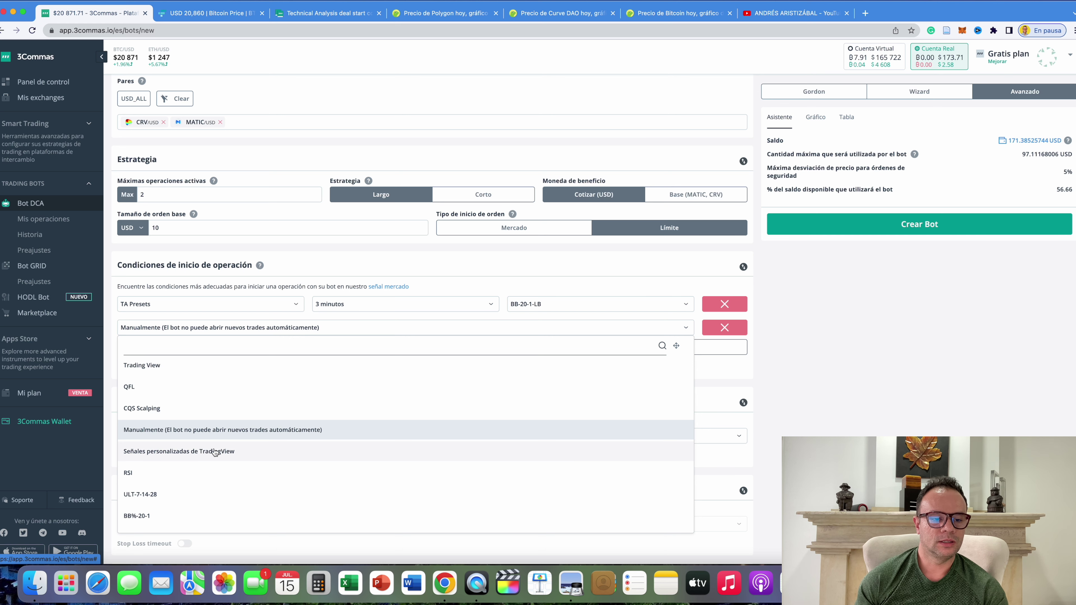
pyautogui.click(154, 472)
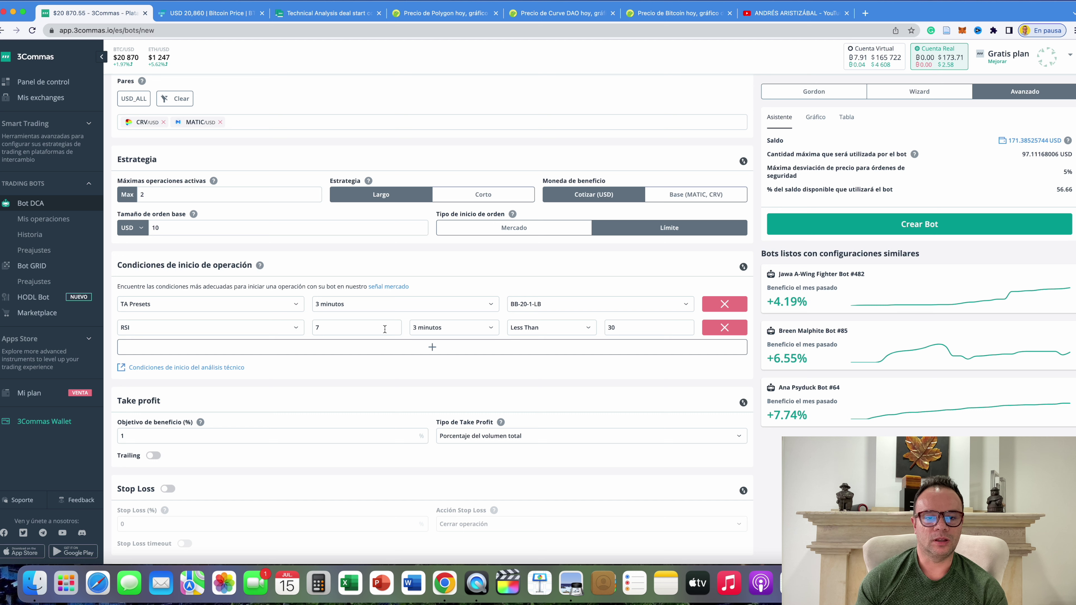
pyautogui.click(426, 329)
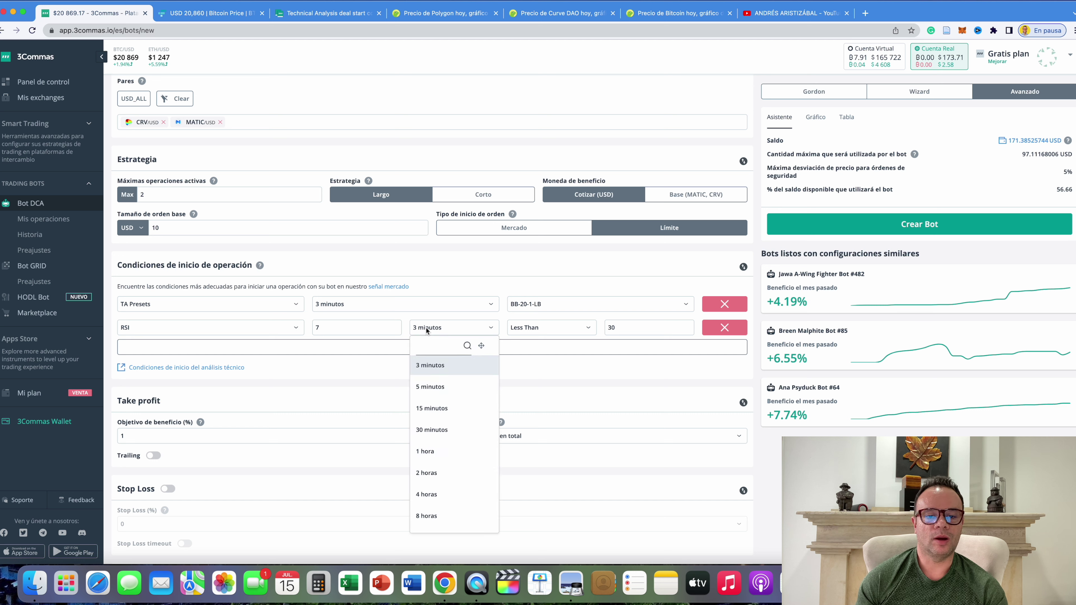
pyautogui.click(428, 495)
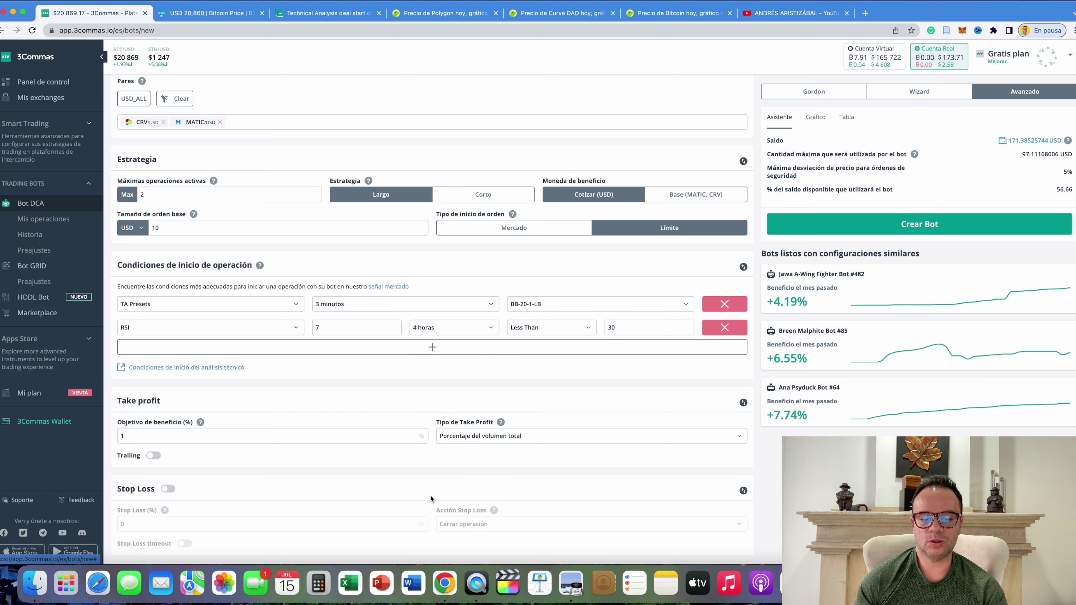
pyautogui.click(537, 328)
pyautogui.click(535, 365)
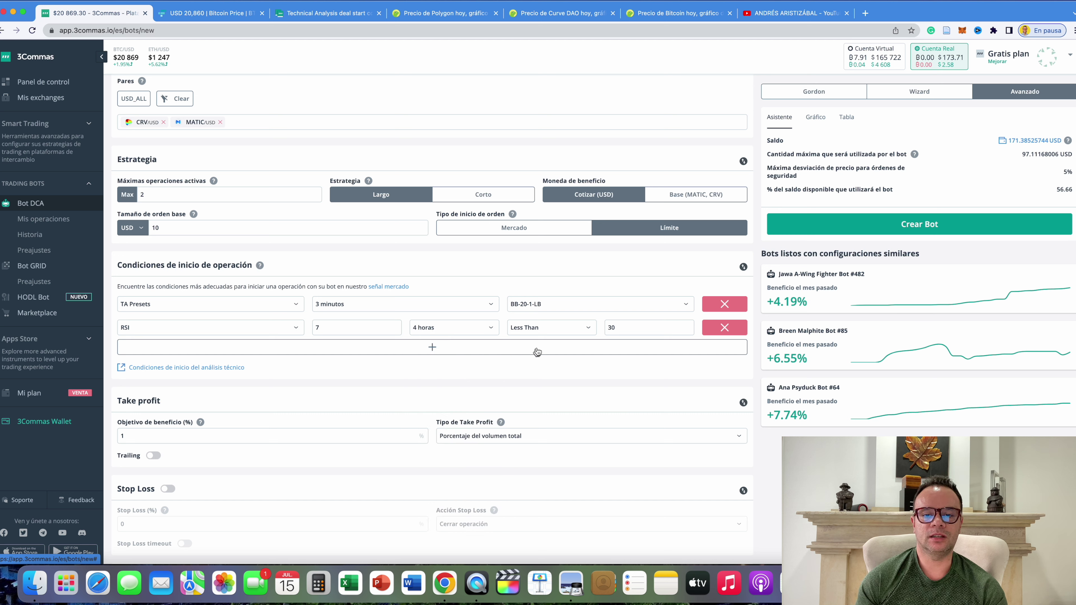
pyautogui.press('Tab')
pyautogui.write('80')
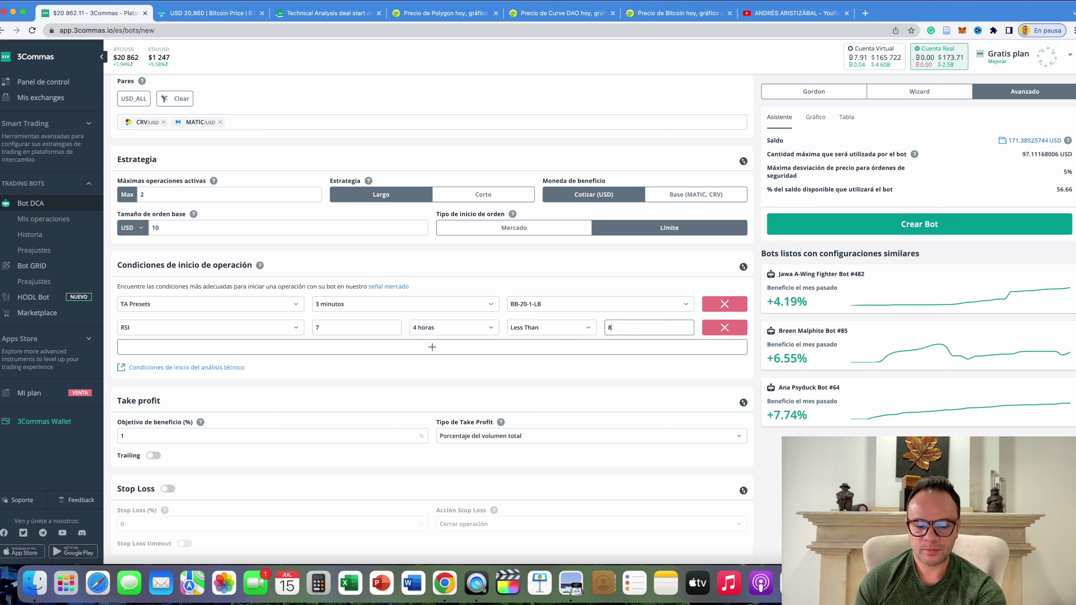
# Add a second RSI start condition with a 1-hour time frame and a Less Than threshold of 80.
pyautogui.click(431, 348)
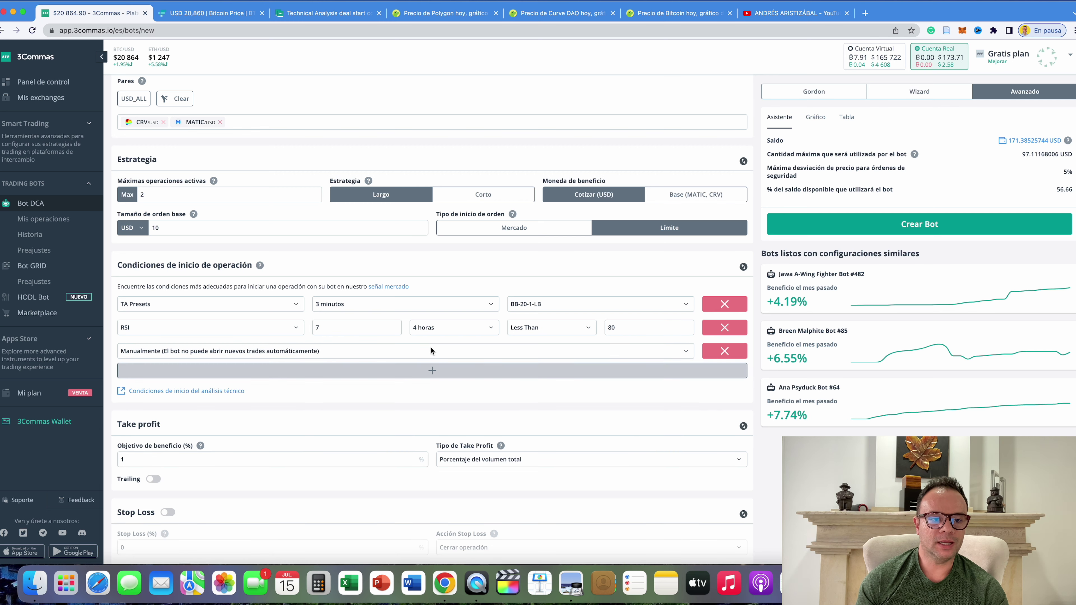
pyautogui.click(197, 352)
pyautogui.click(161, 496)
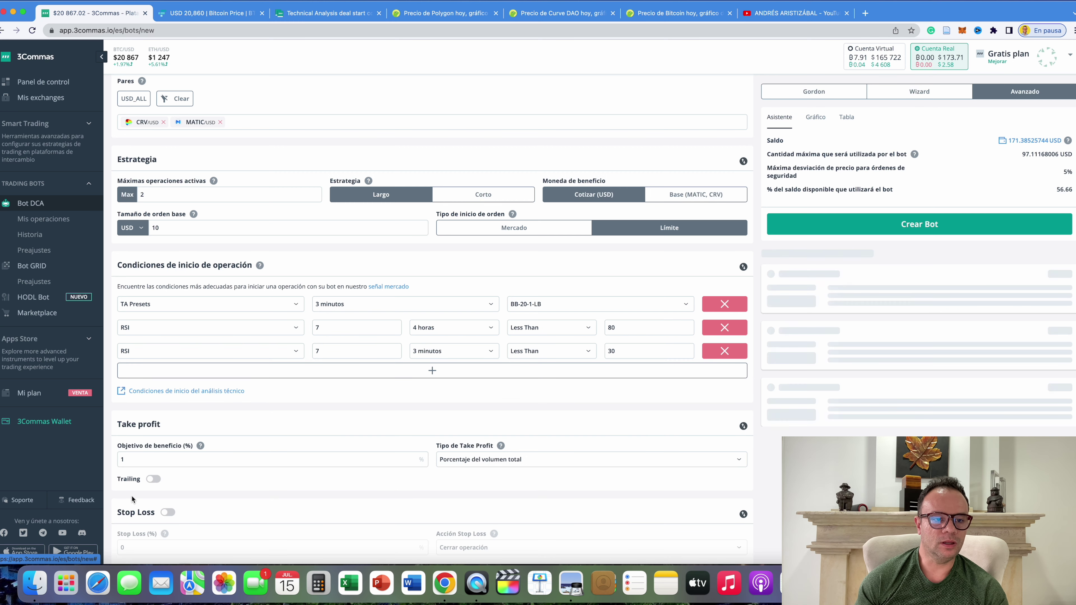
pyautogui.click(426, 352)
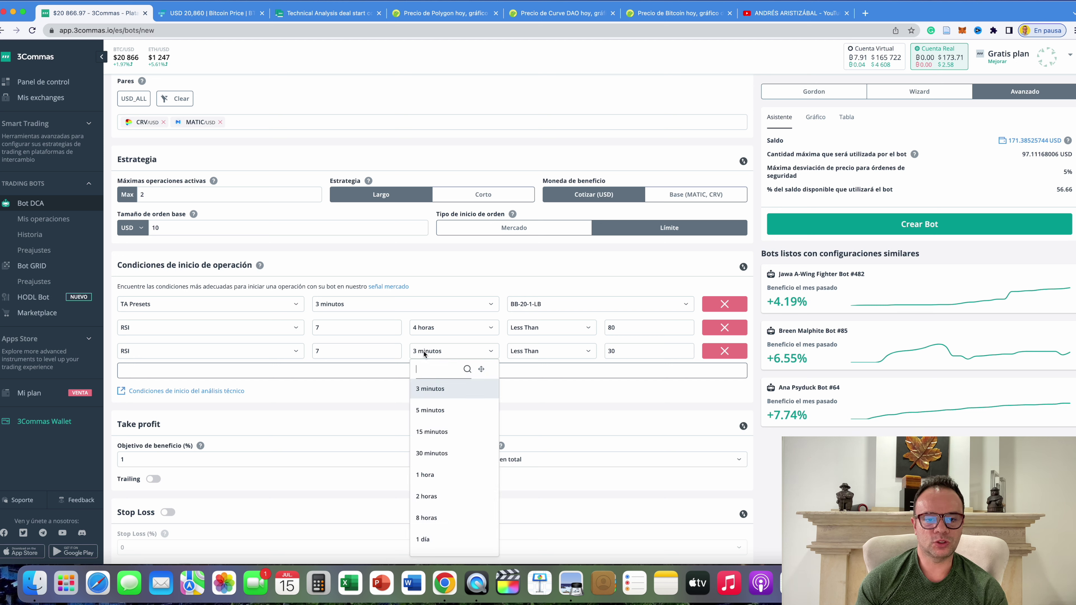
pyautogui.click(427, 475)
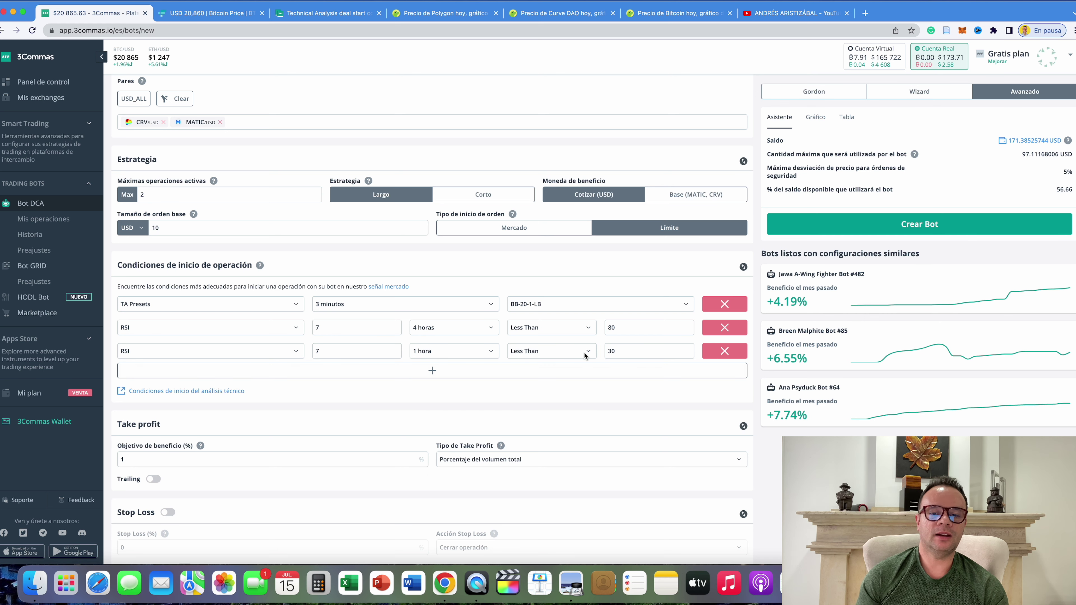
pyautogui.moveTo(625, 349); pyautogui.dragTo(602, 353)
pyautogui.write('8')
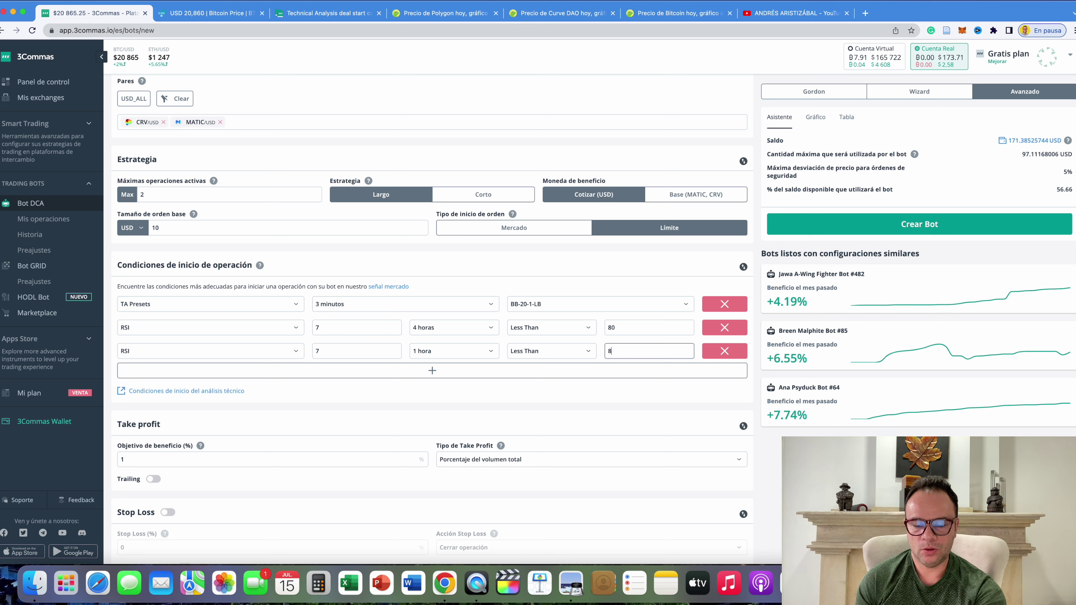
# Add a Trading View start condition with a 1-hour time frame and the Comprar signal.
pyautogui.click(432, 370)
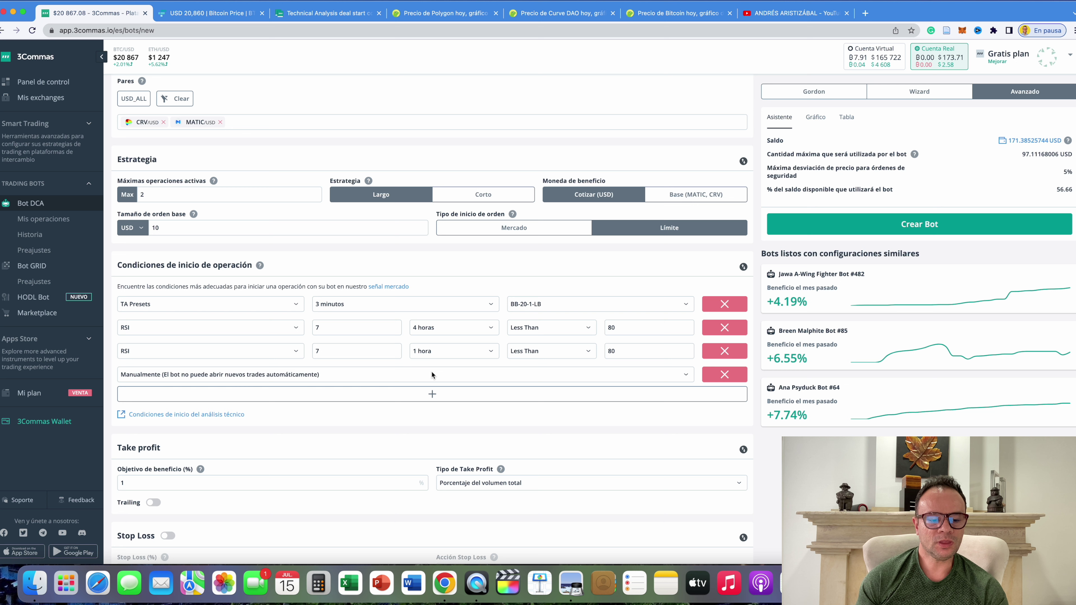
pyautogui.click(380, 374)
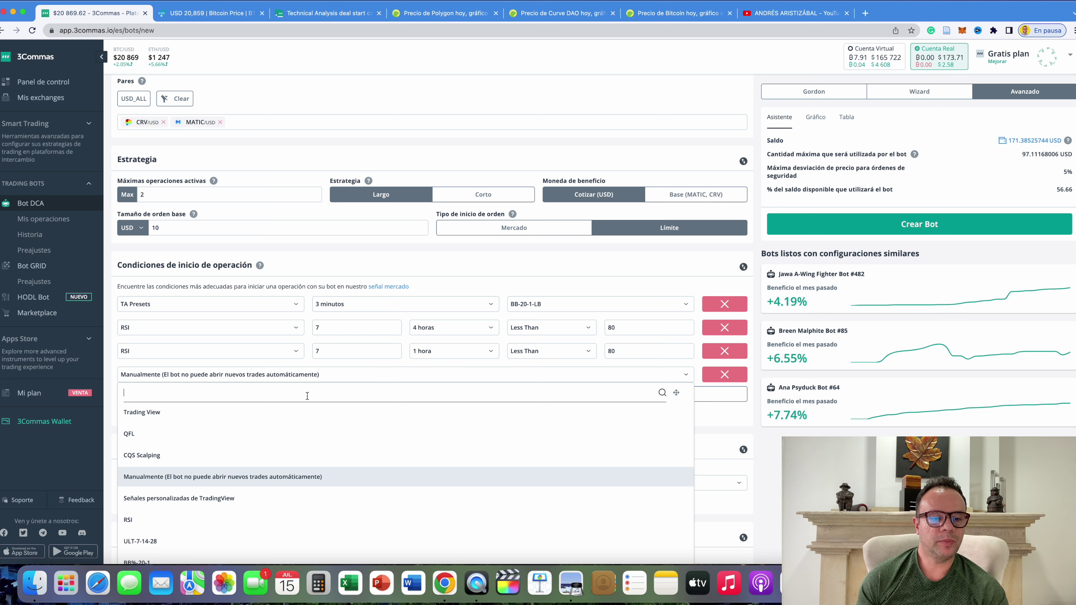
pyautogui.click(174, 414)
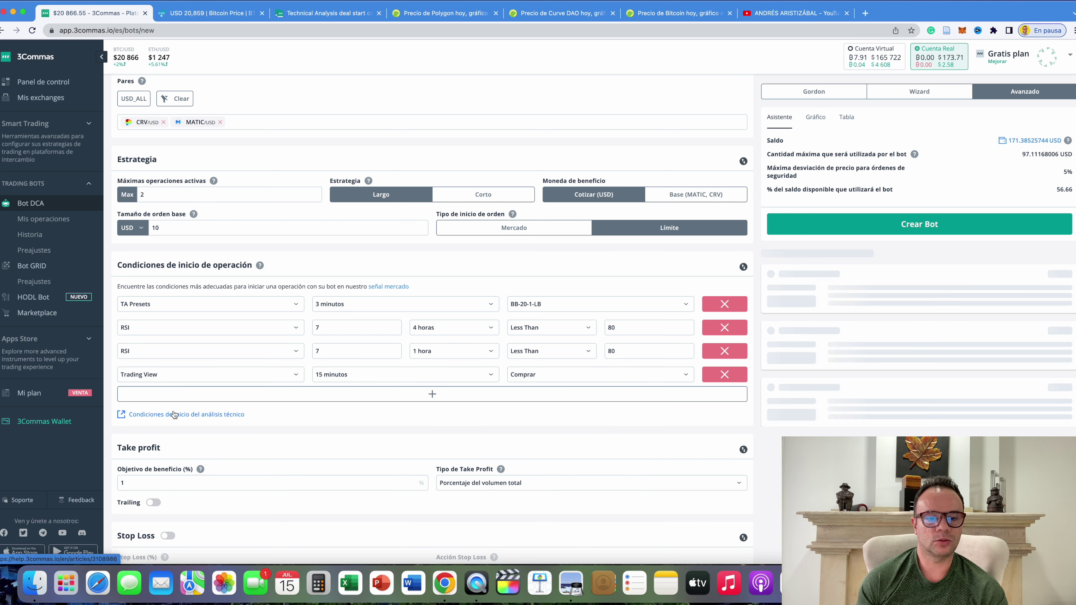
pyautogui.click(352, 374)
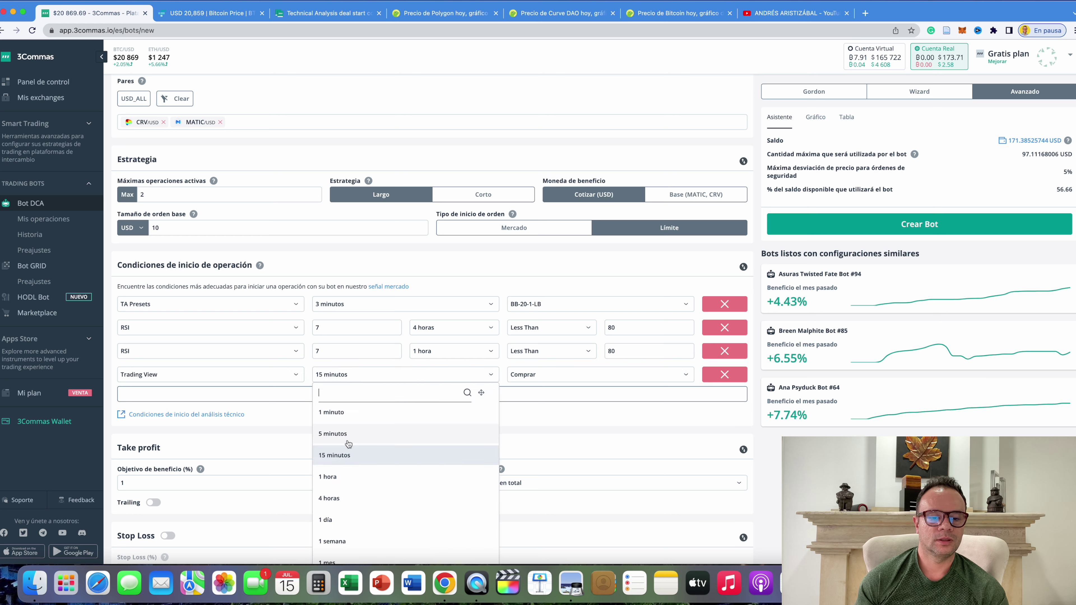
pyautogui.click(332, 475)
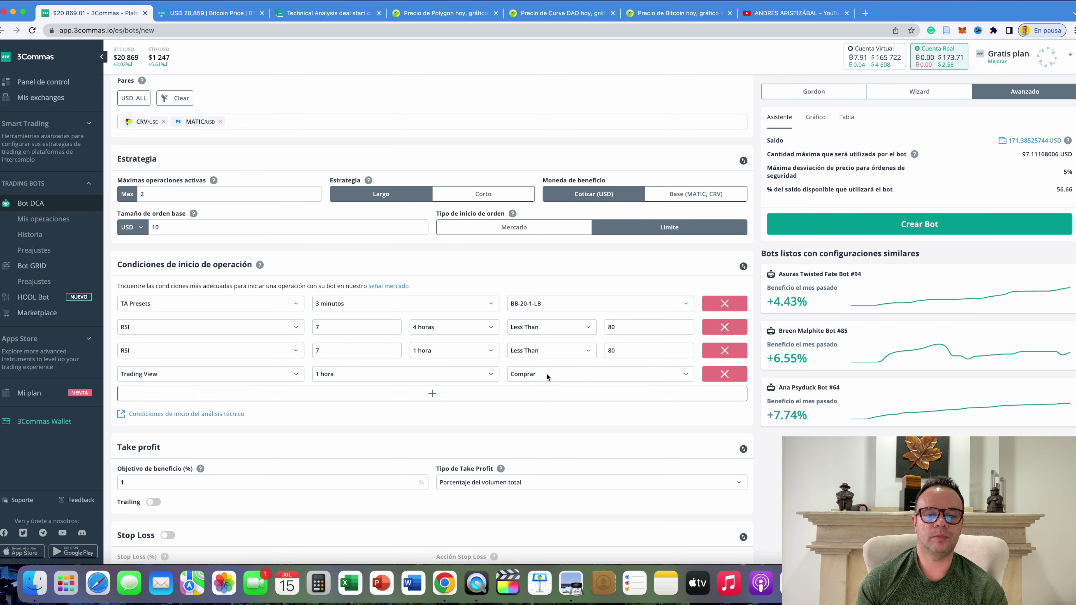
# Add another Trading View start condition with a 4-hour time frame and the Comprar signal.
pyautogui.scroll(-1, 546, 373)
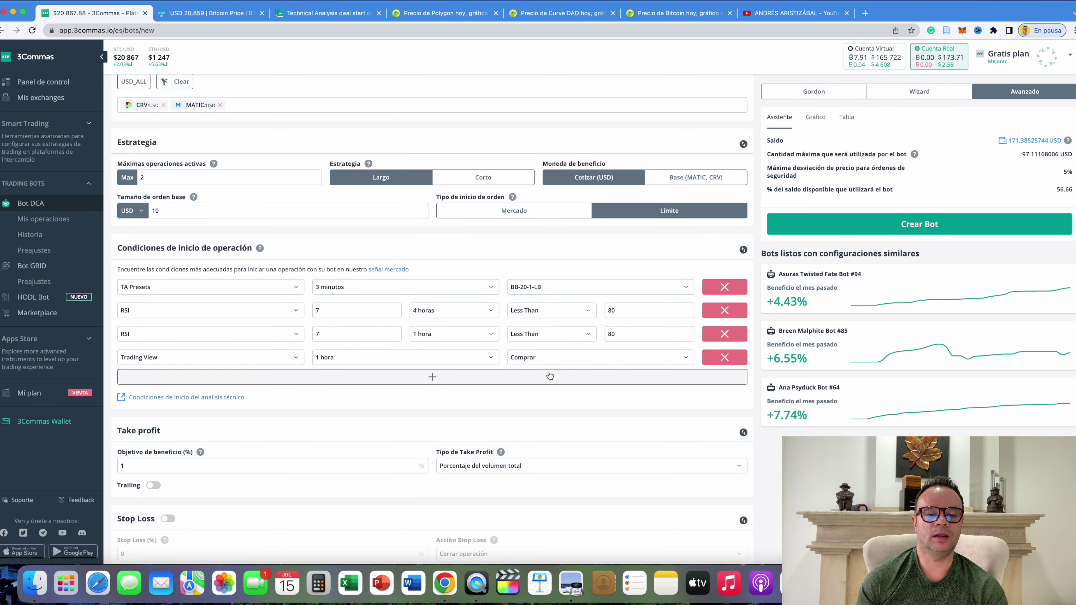
pyautogui.click(437, 379)
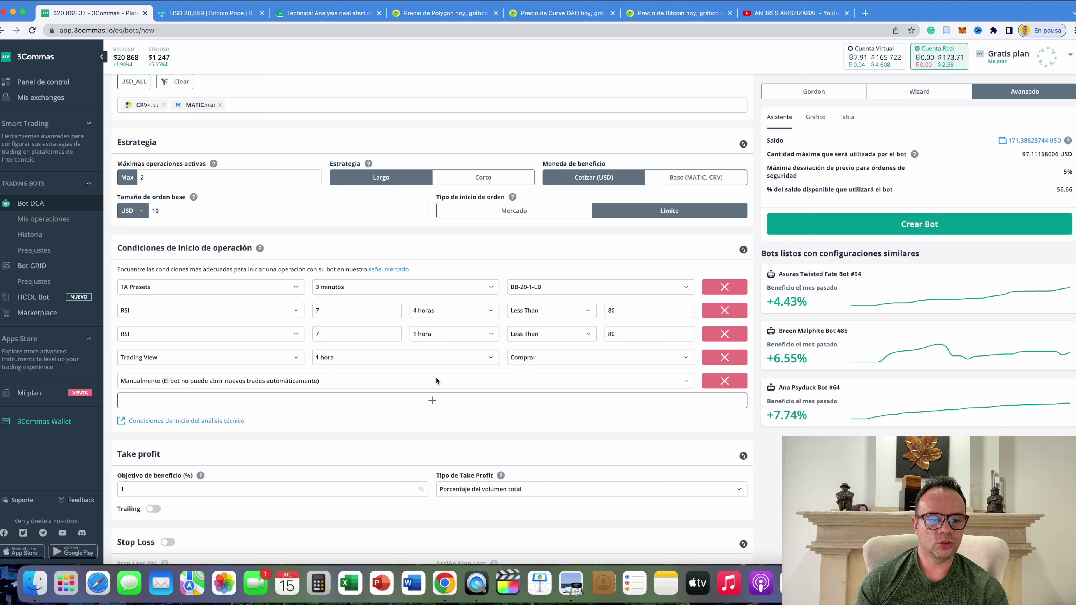
pyautogui.click(392, 383)
pyautogui.click(193, 420)
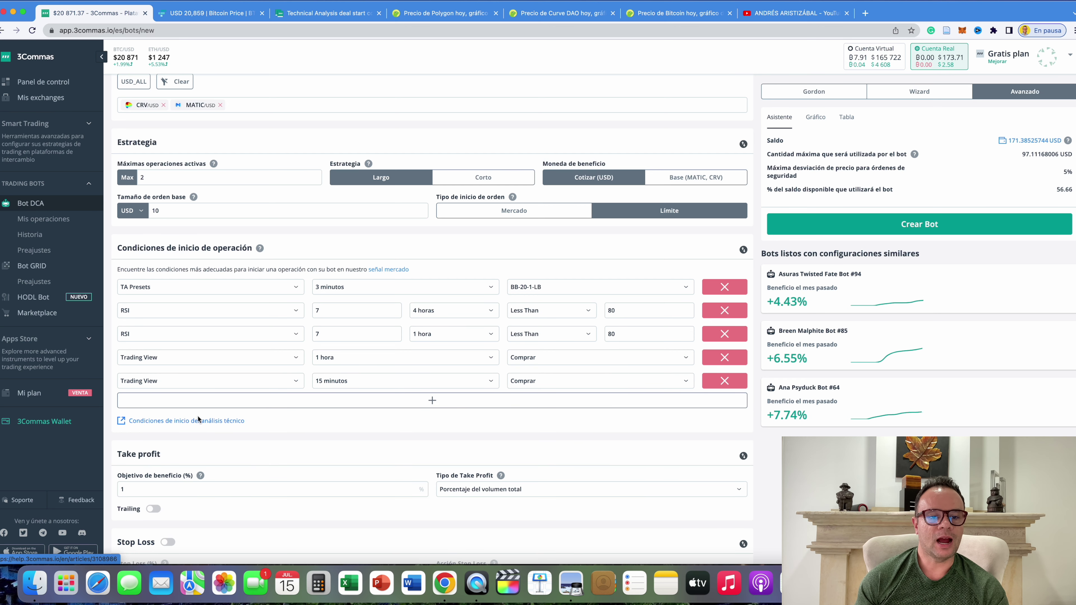
pyautogui.click(330, 384)
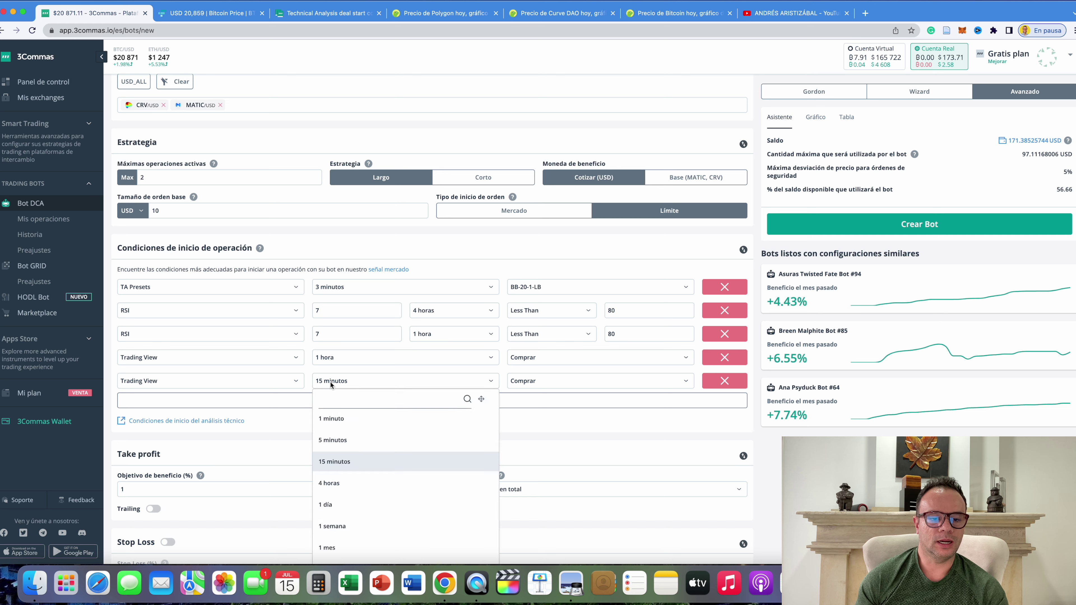
pyautogui.click(334, 486)
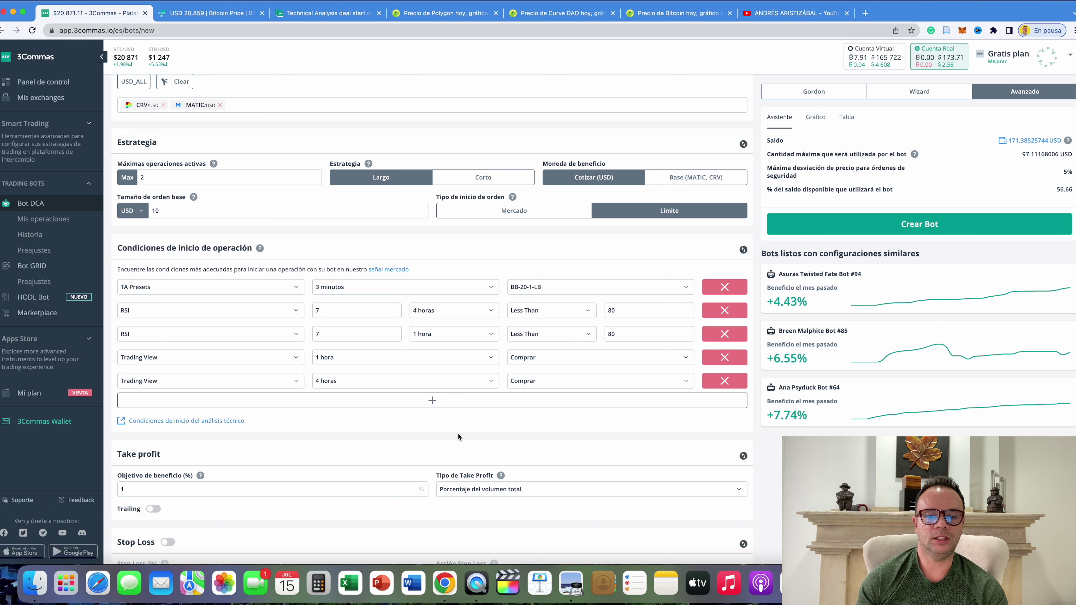
# Add a third Trading View start condition with a 1-day time frame (1 día) and the Comprar signal.
pyautogui.click(429, 401)
pyautogui.click(202, 406)
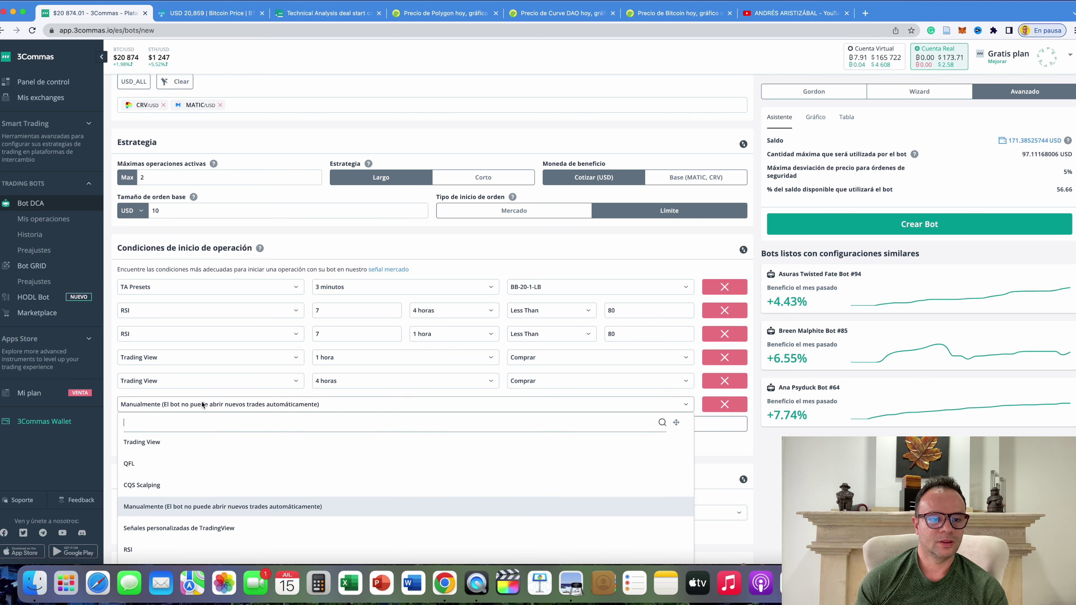
pyautogui.click(169, 443)
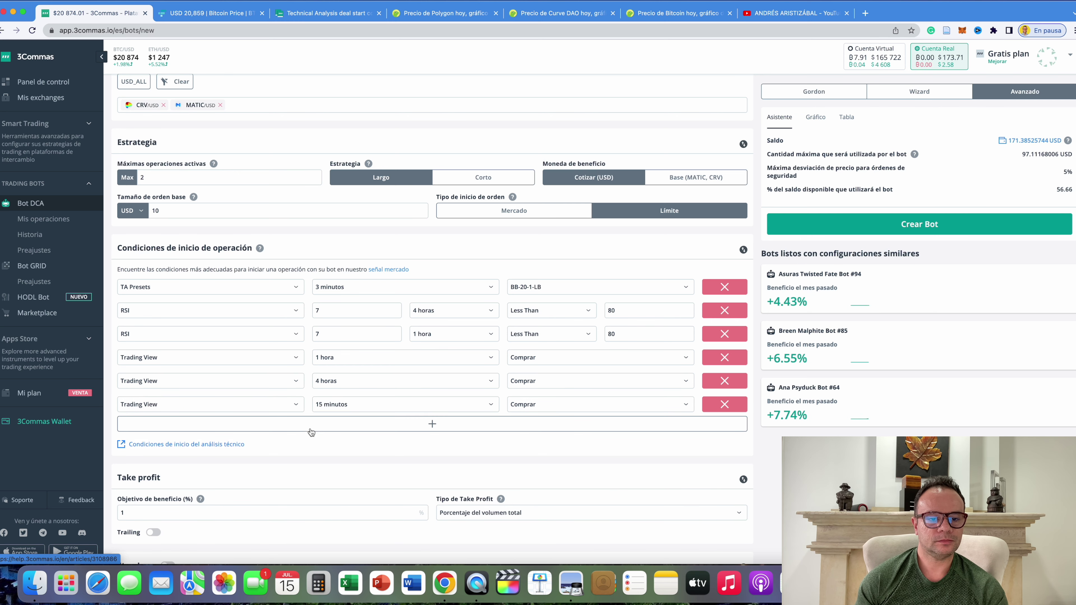
pyautogui.click(336, 406)
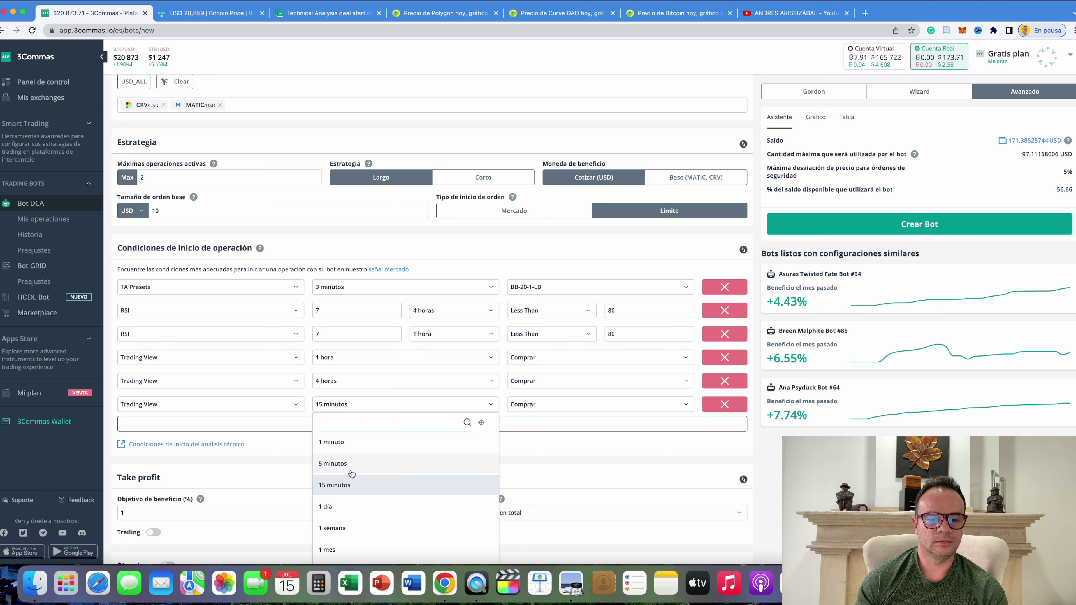
pyautogui.click(330, 508)
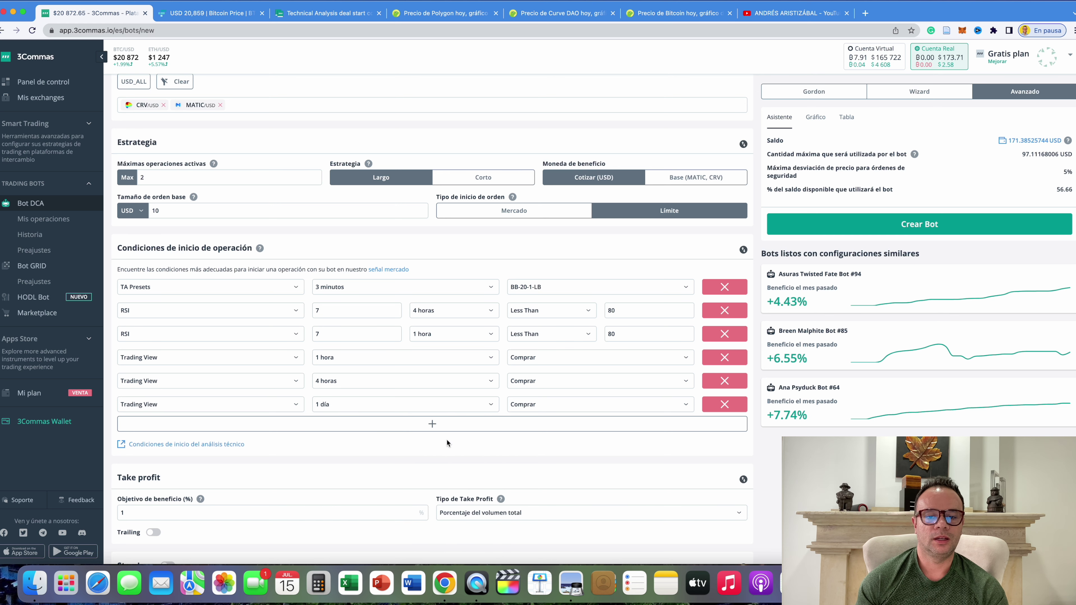
# Add a fourth Trading View start condition with a 1-week time frame (1 semana) and the Comprar signal.
pyautogui.click(435, 427)
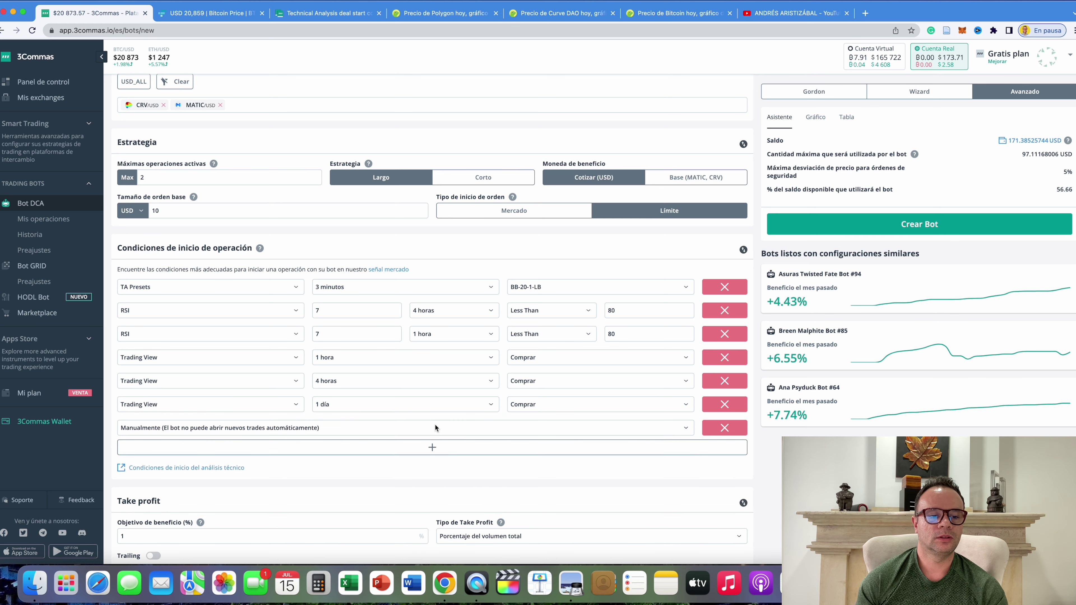
pyautogui.click(245, 429)
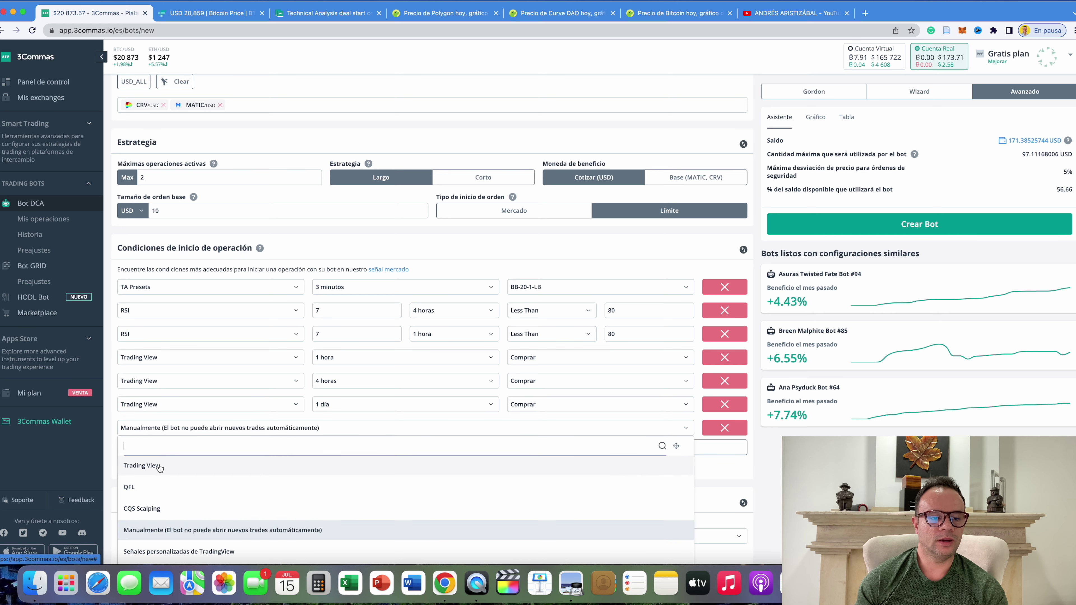
pyautogui.click(169, 465)
pyautogui.click(368, 429)
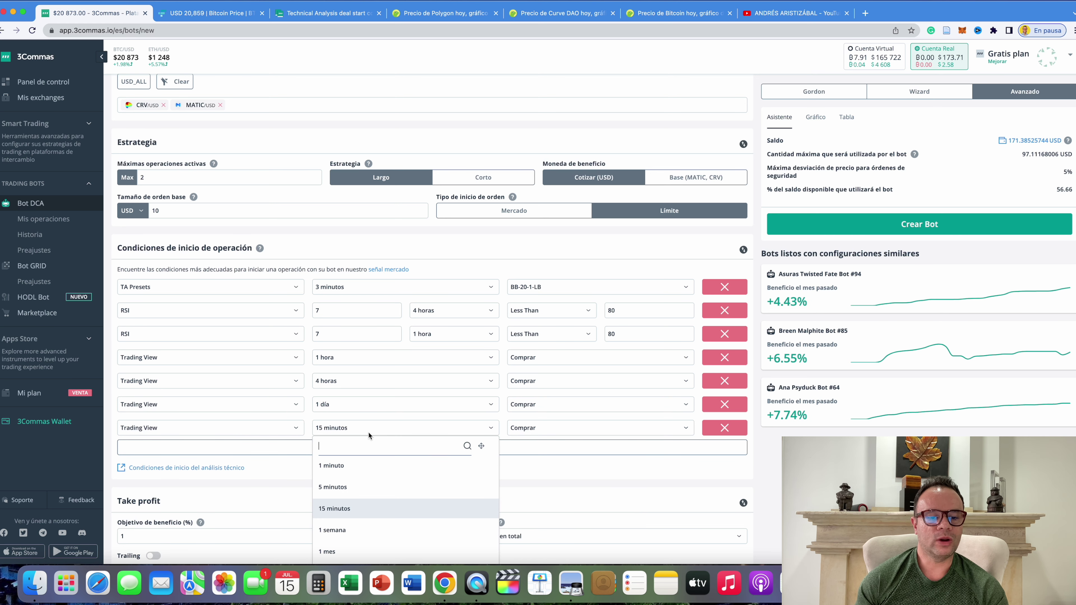
pyautogui.click(338, 530)
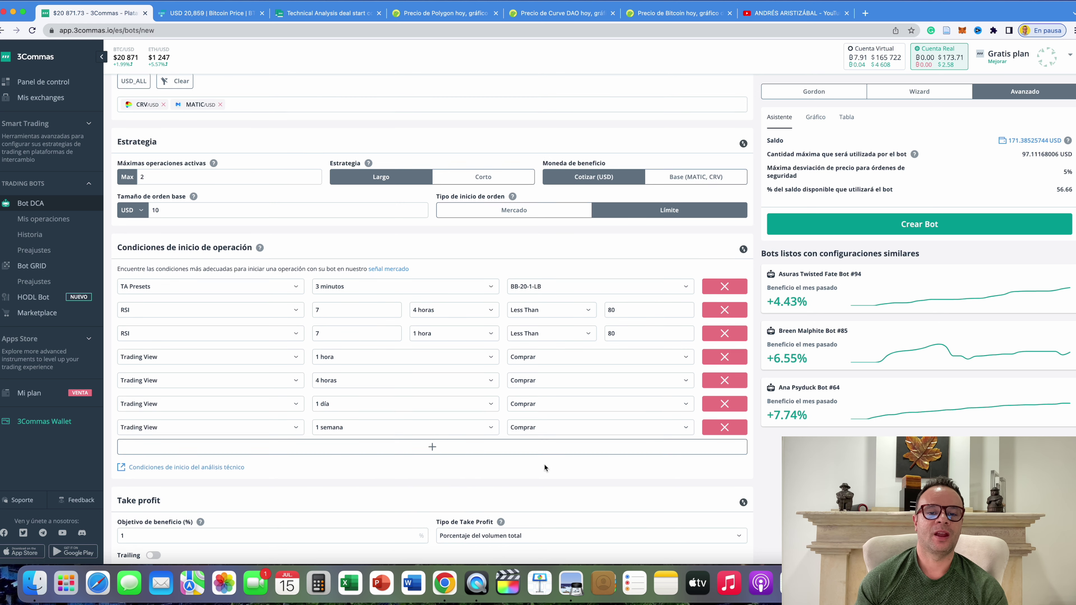
# Set the Take profit target (Objetivo de beneficio) to 0.7%.
pyautogui.scroll(-1, 543, 464)
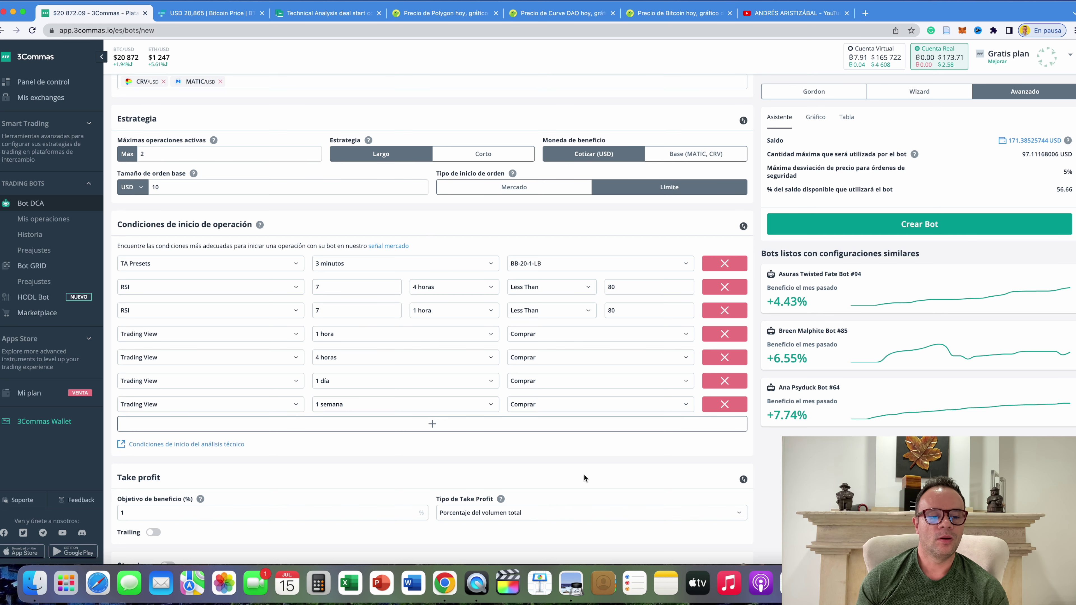
pyautogui.scroll(-5, 565, 458)
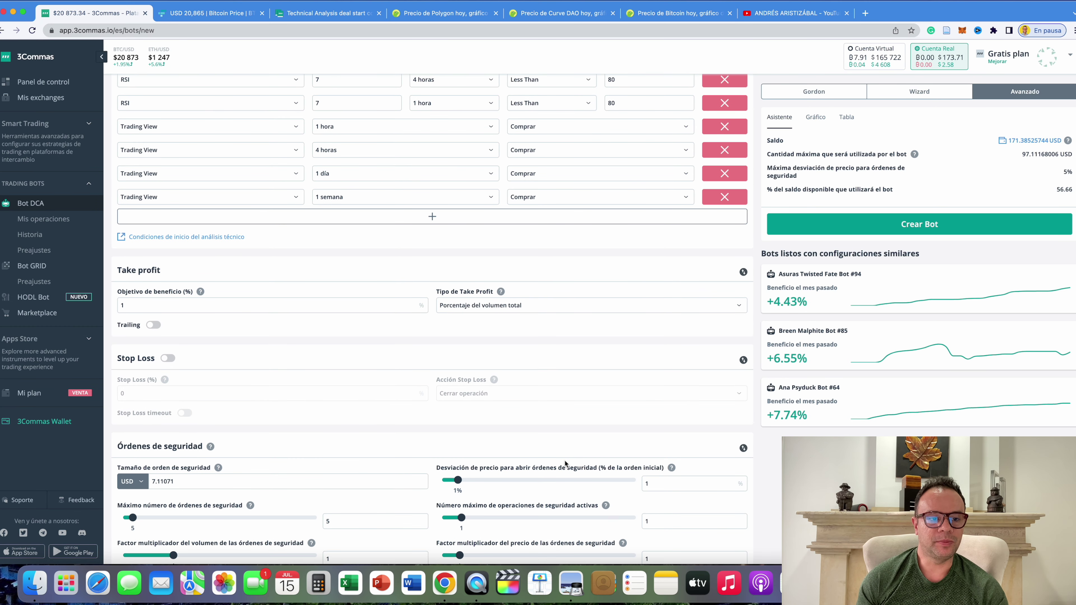
pyautogui.scroll(1, 565, 463)
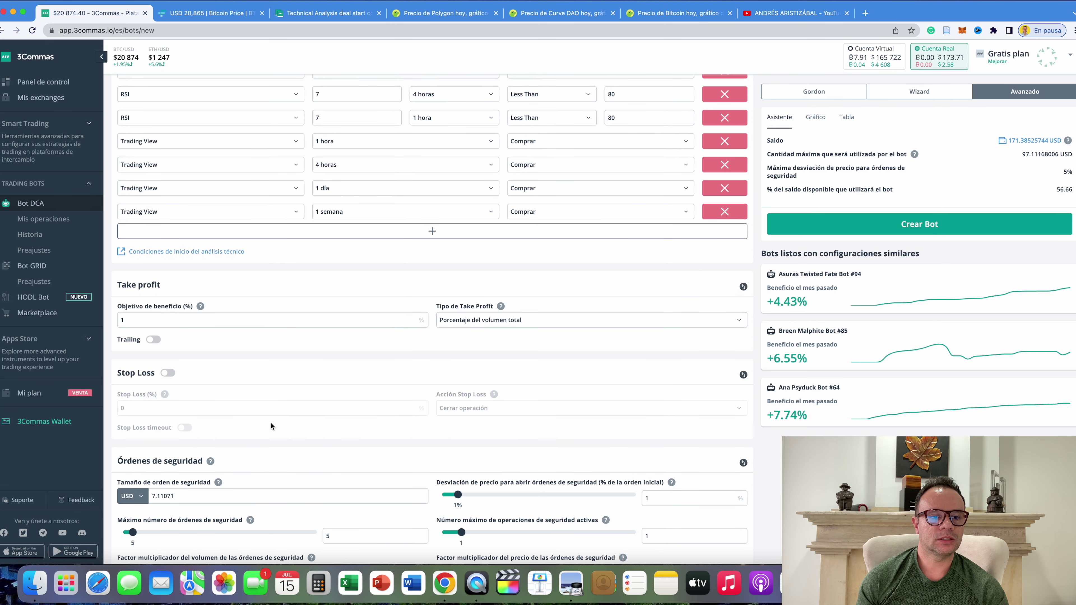
pyautogui.moveTo(140, 322); pyautogui.dragTo(111, 323)
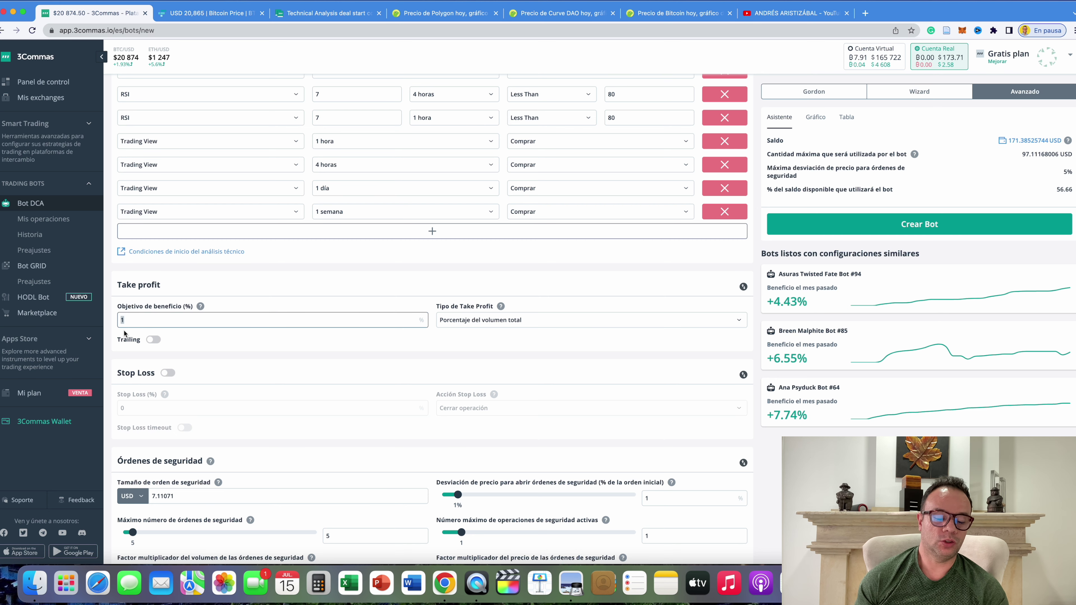
pyautogui.write('0.7')
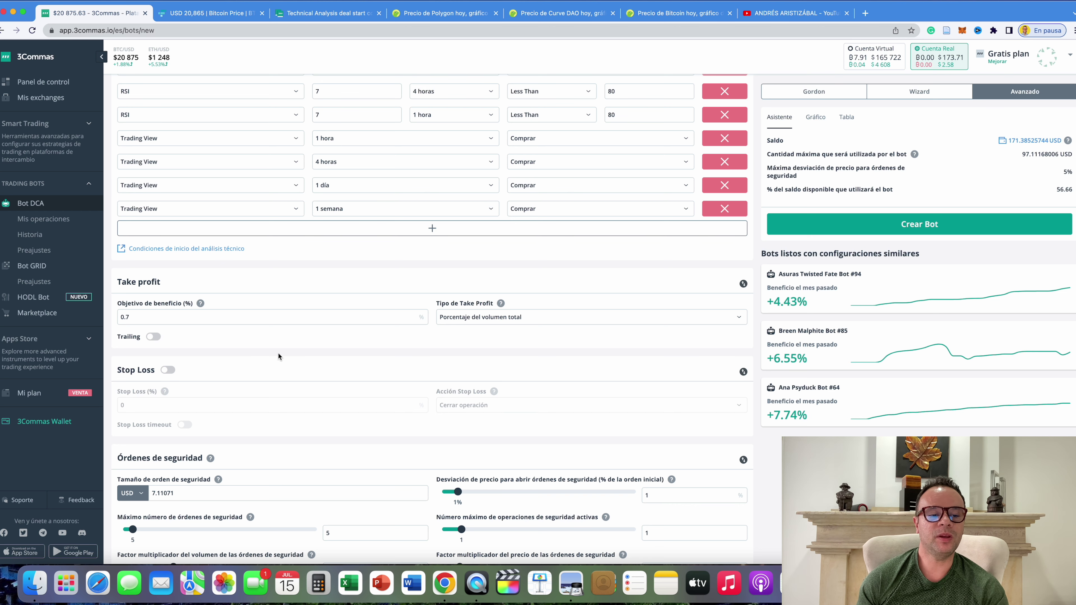
# Set the safety order size to 20 USD and the price deviation for opening safety orders to 1.67%.
pyautogui.scroll(-6, 278, 357)
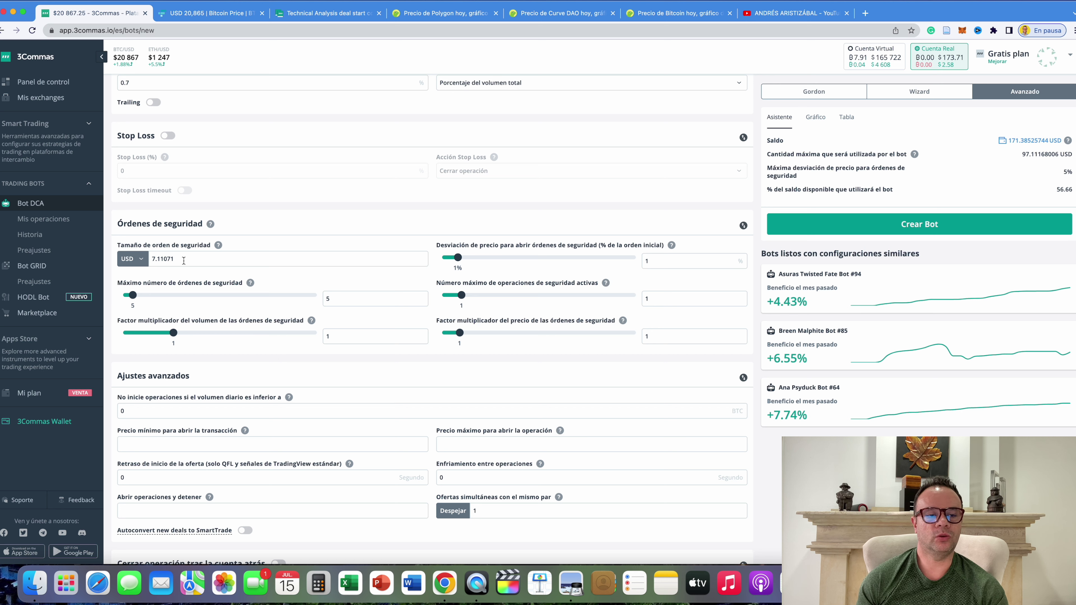
pyautogui.moveTo(183, 259); pyautogui.dragTo(149, 262)
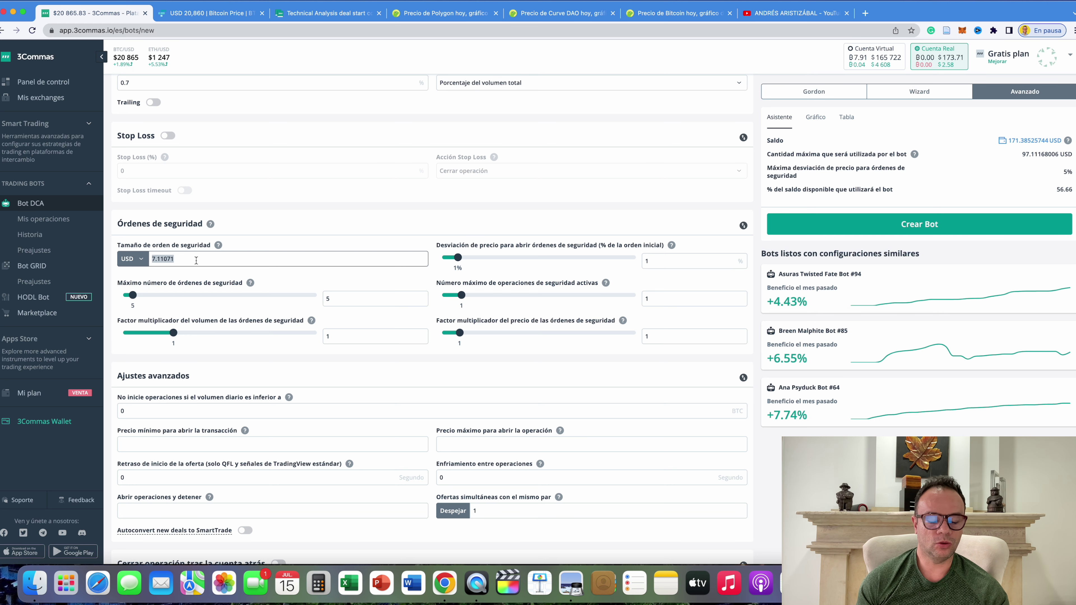
pyautogui.write('2')
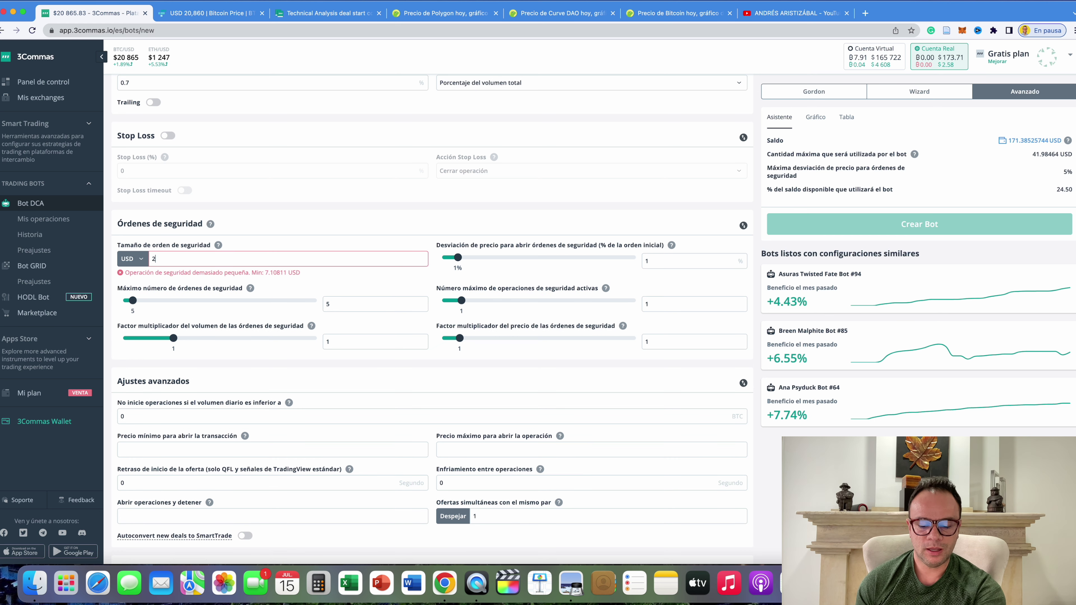
pyautogui.write('0')
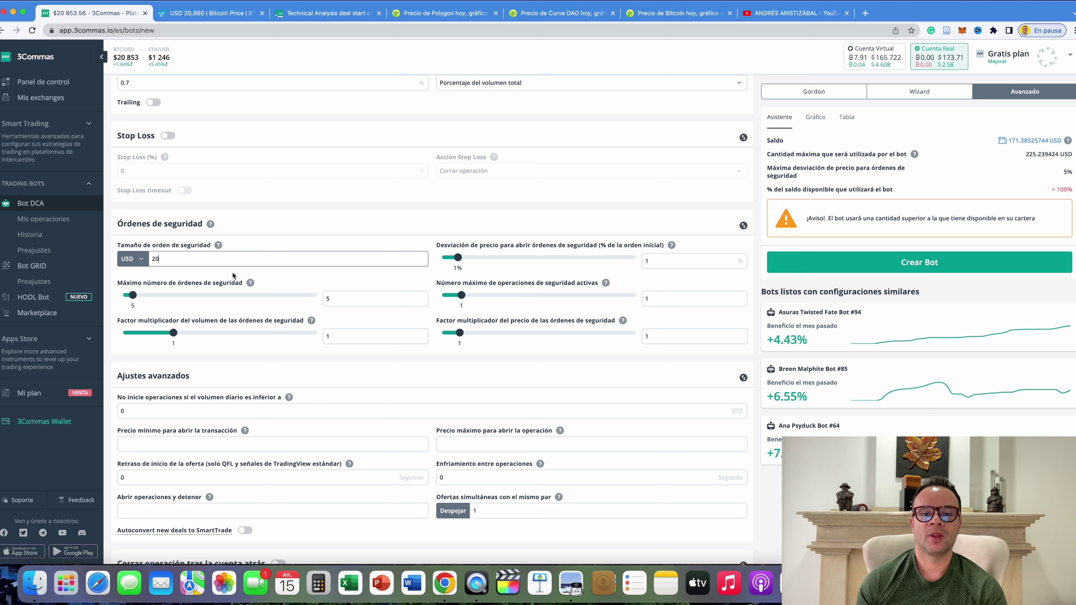
pyautogui.moveTo(438, 246); pyautogui.dragTo(627, 253)
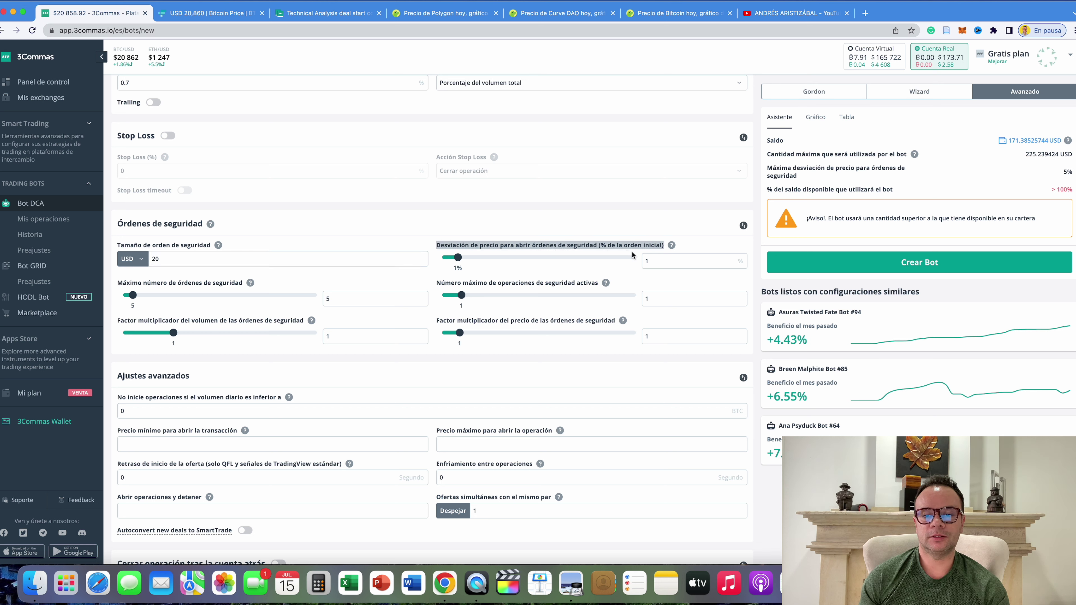
pyautogui.click(658, 261)
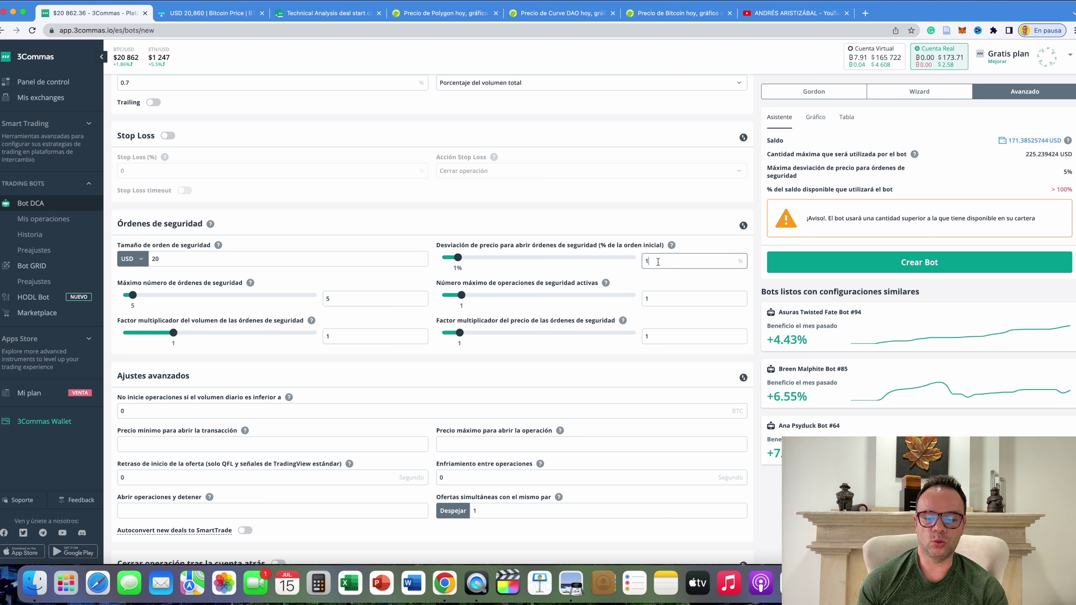
pyautogui.write('.67')
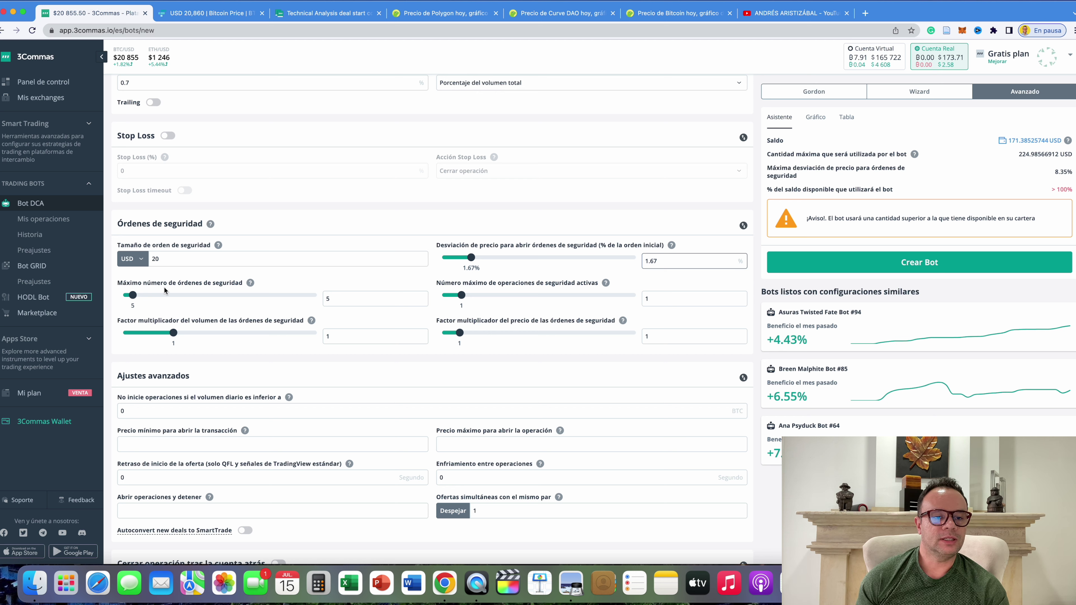
# Set the maximum number of safety orders to 3 and the maximum active safety operations to 4.
pyautogui.doubleClick(340, 300)
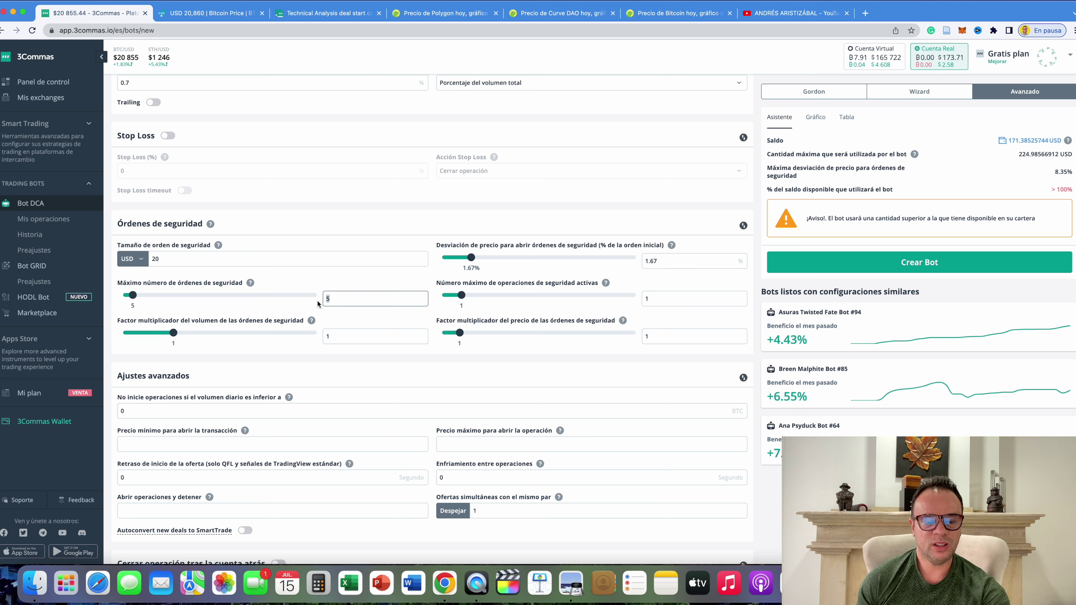
pyautogui.write('3')
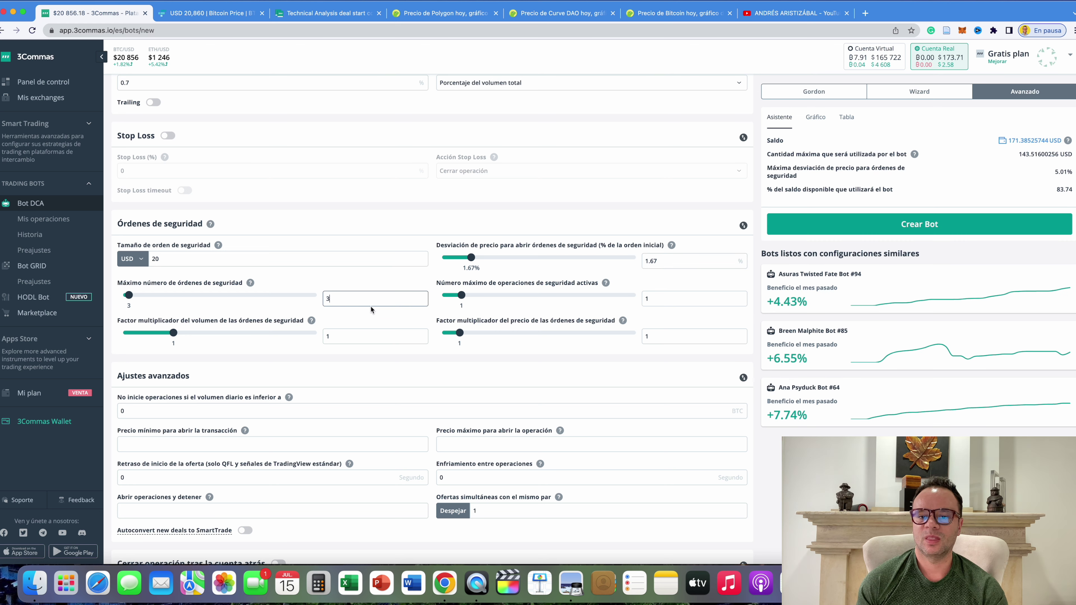
pyautogui.moveTo(437, 283); pyautogui.dragTo(597, 285)
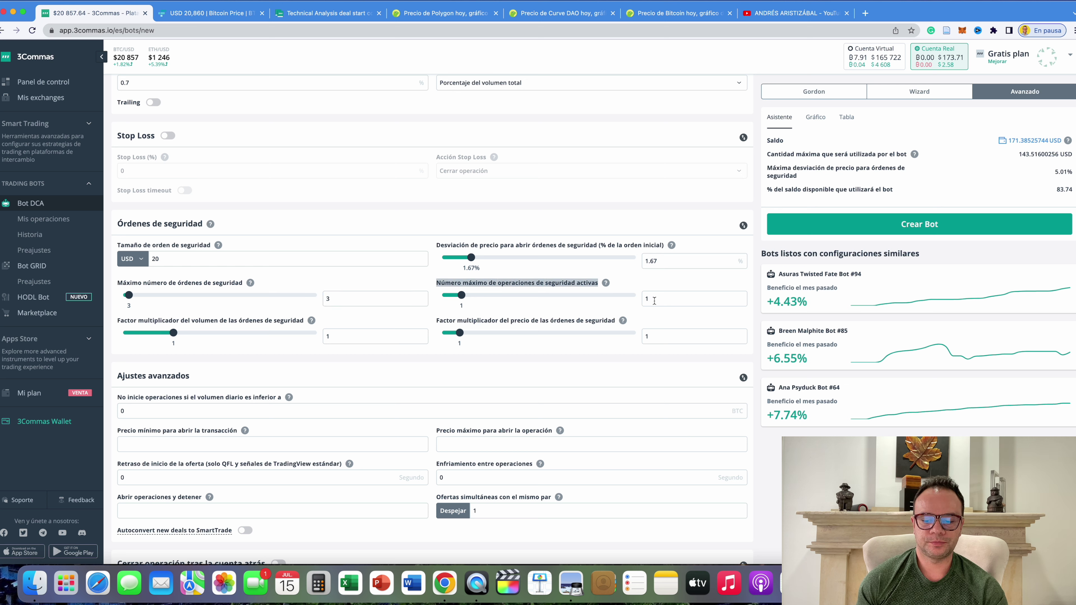
pyautogui.moveTo(654, 300); pyautogui.dragTo(641, 302)
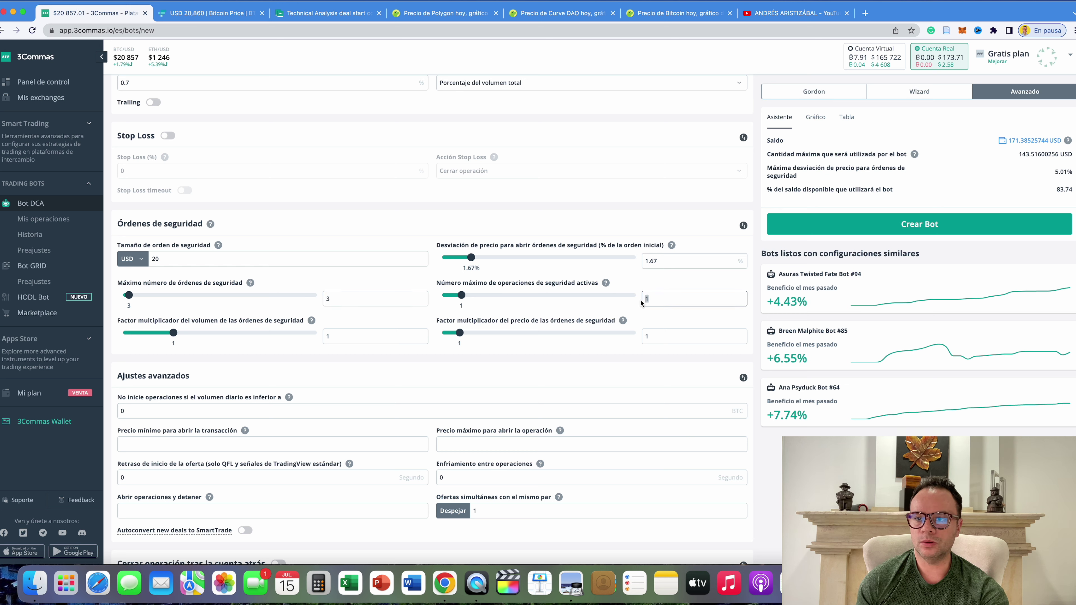
pyautogui.write('4')
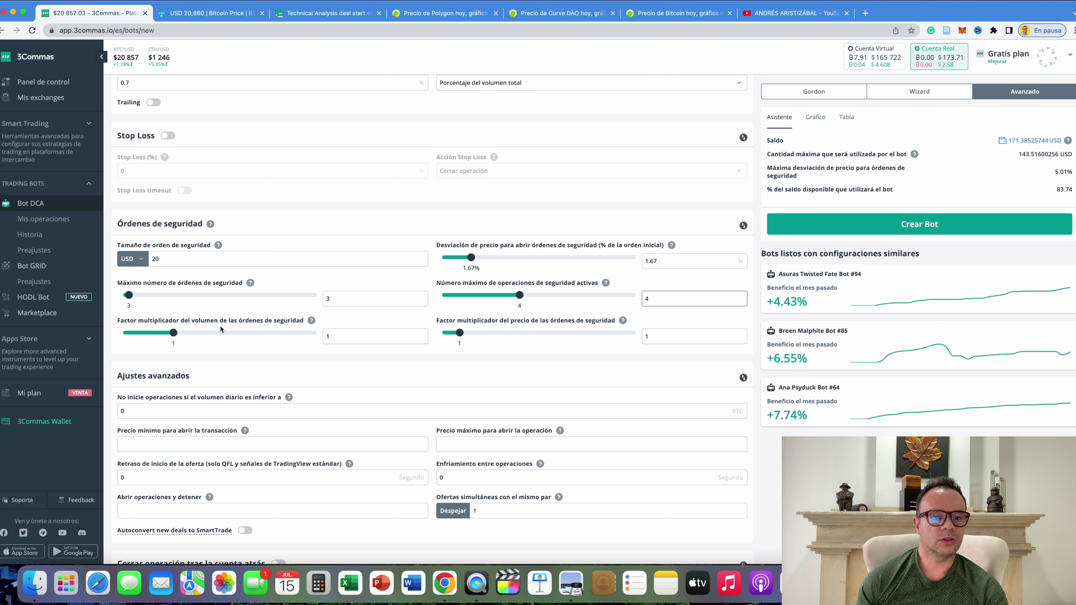
# Set the safety orders' volume multiplier factor to 1.2 and their price multiplier factor to 1.3.
pyautogui.click(337, 338)
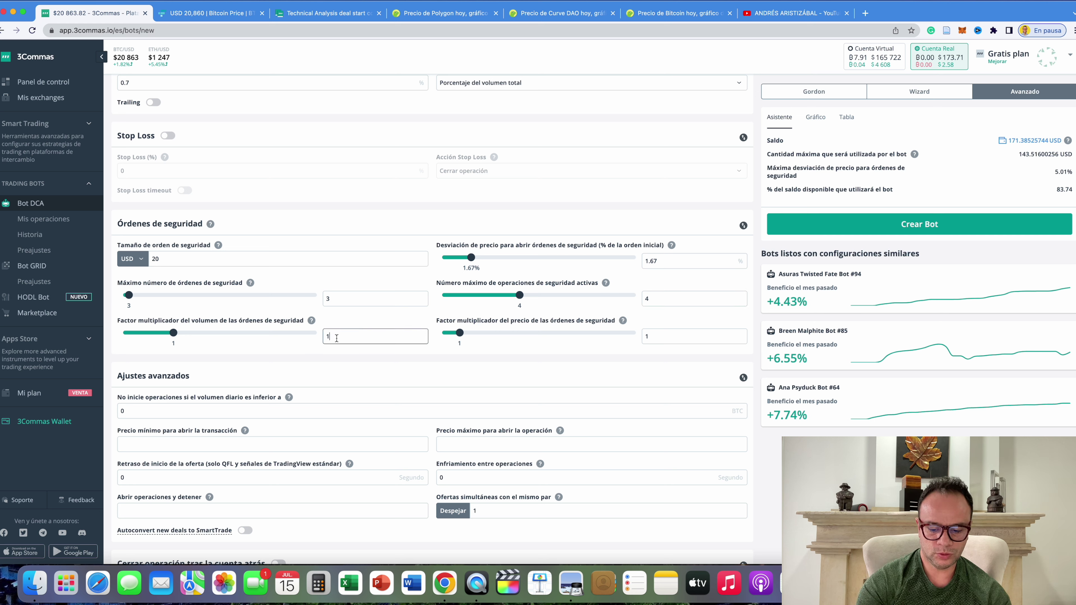
pyautogui.write('.2')
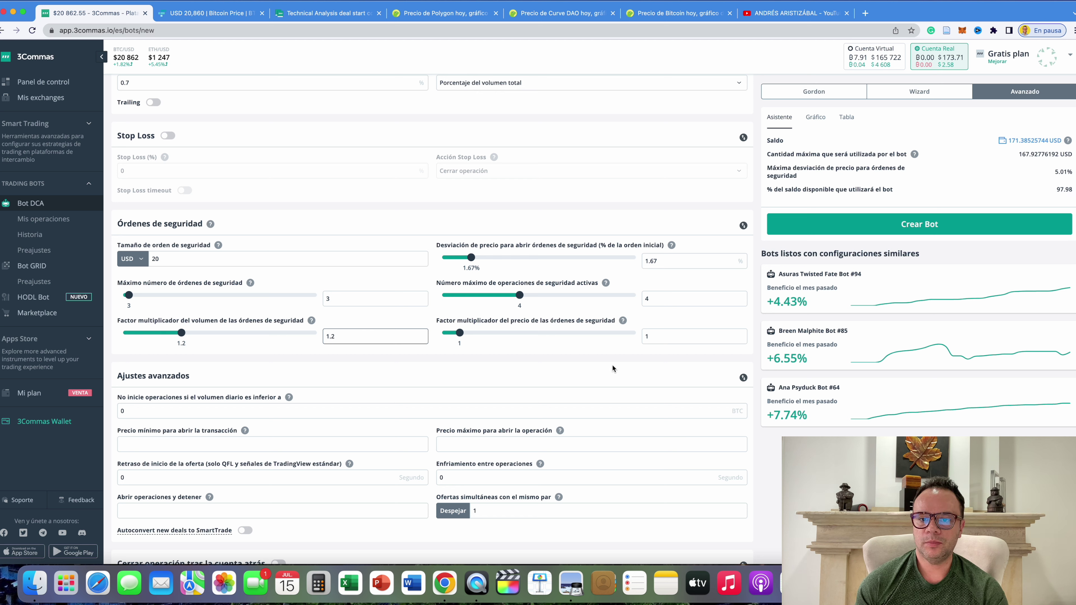
pyautogui.click(660, 339)
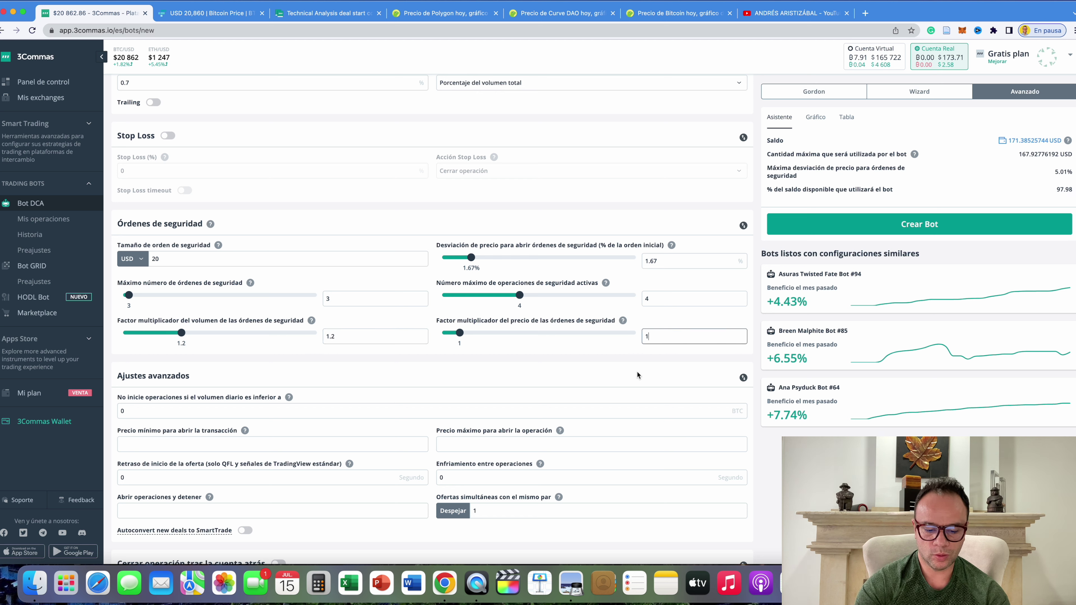
pyautogui.write('.3')
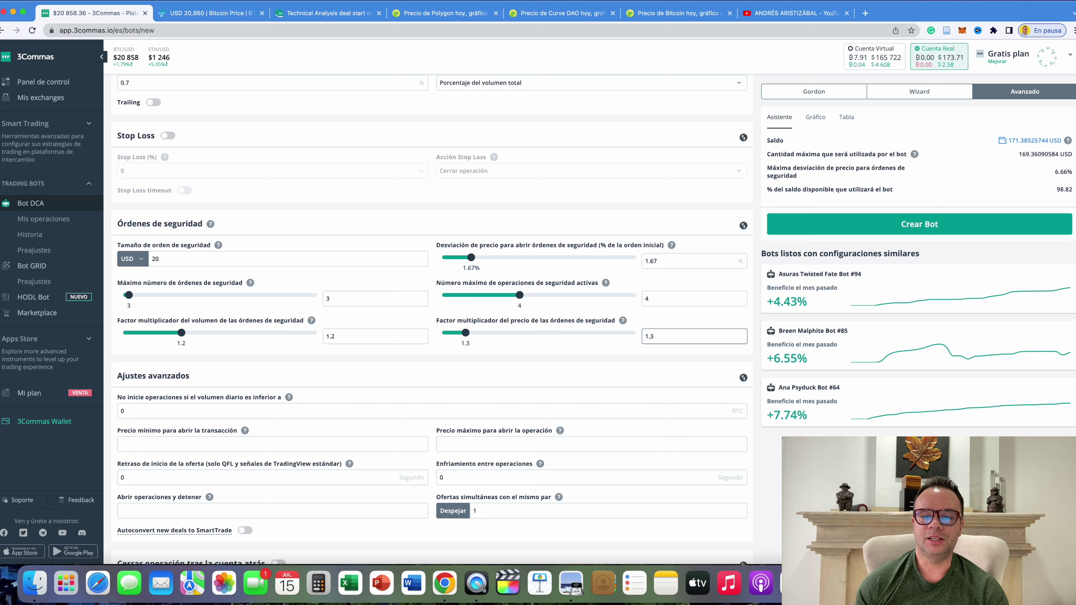
pyautogui.click(579, 352)
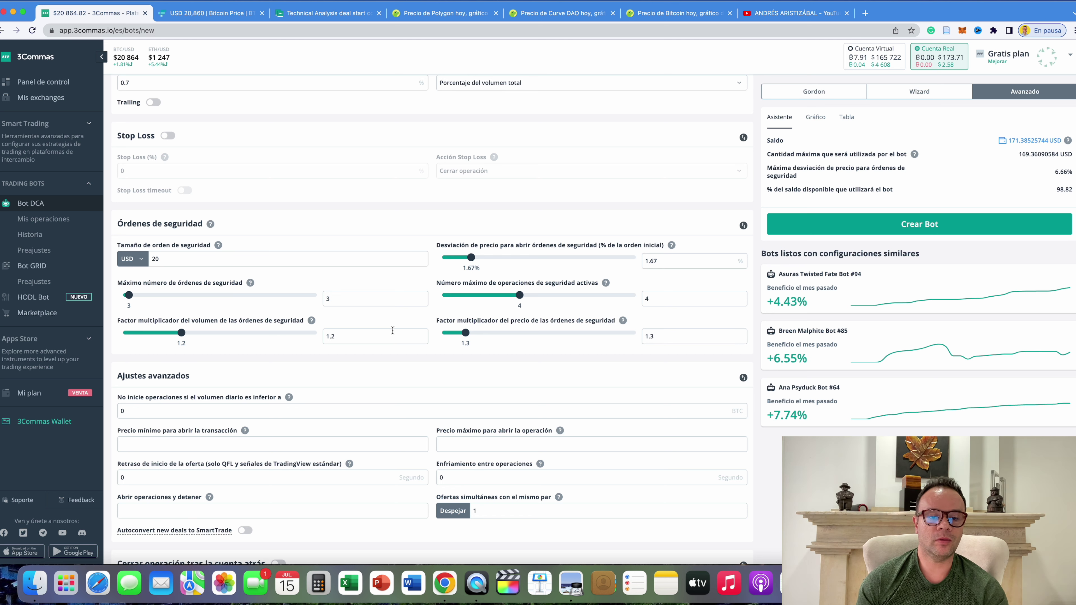
# In the advanced settings, set the minimum daily volume for starting operations to 300 BTC.
pyautogui.scroll(-3, 398, 359)
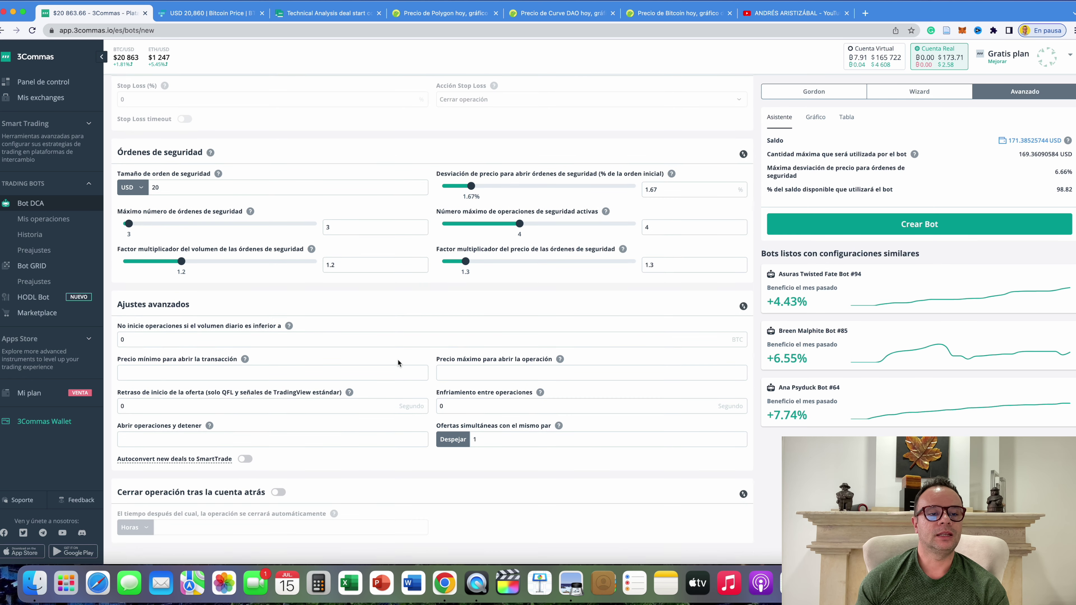
pyautogui.moveTo(192, 284); pyautogui.dragTo(114, 289)
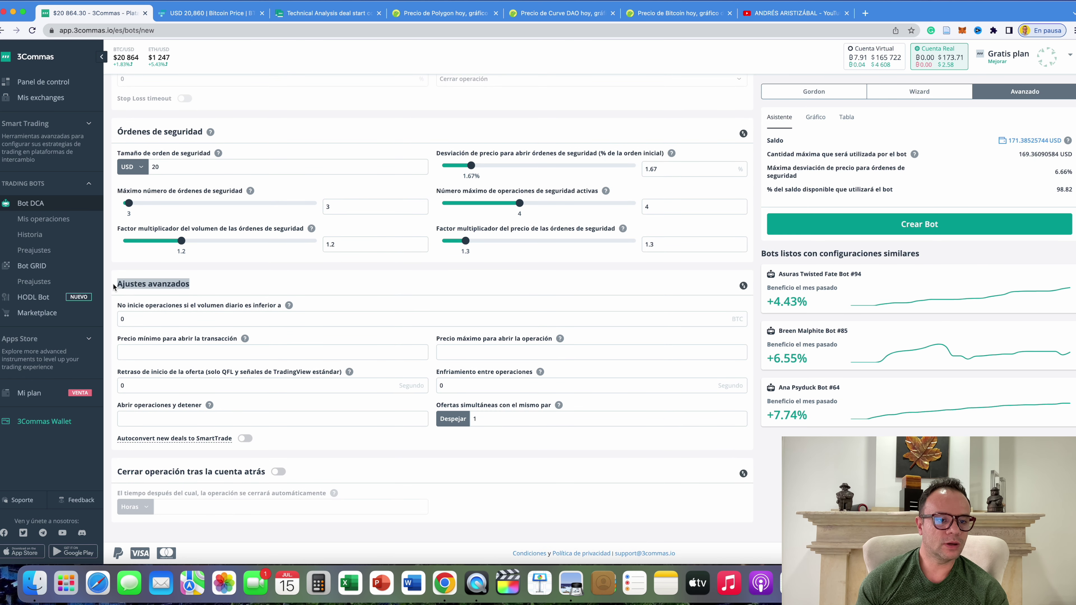
pyautogui.moveTo(118, 306); pyautogui.dragTo(211, 309)
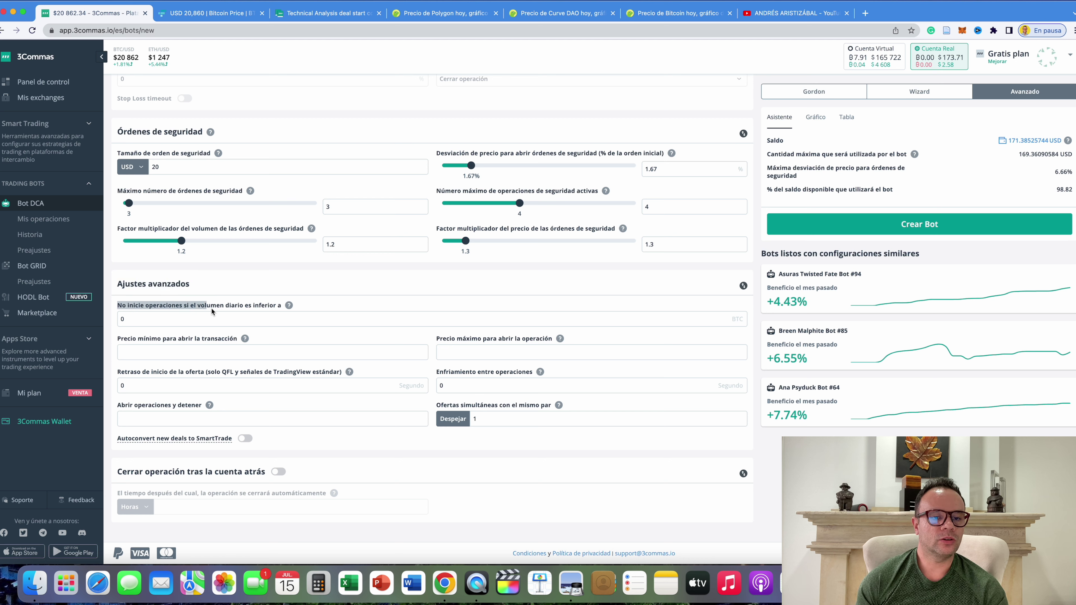
pyautogui.click(150, 319)
pyautogui.press('BackSpace')
pyautogui.write('300')
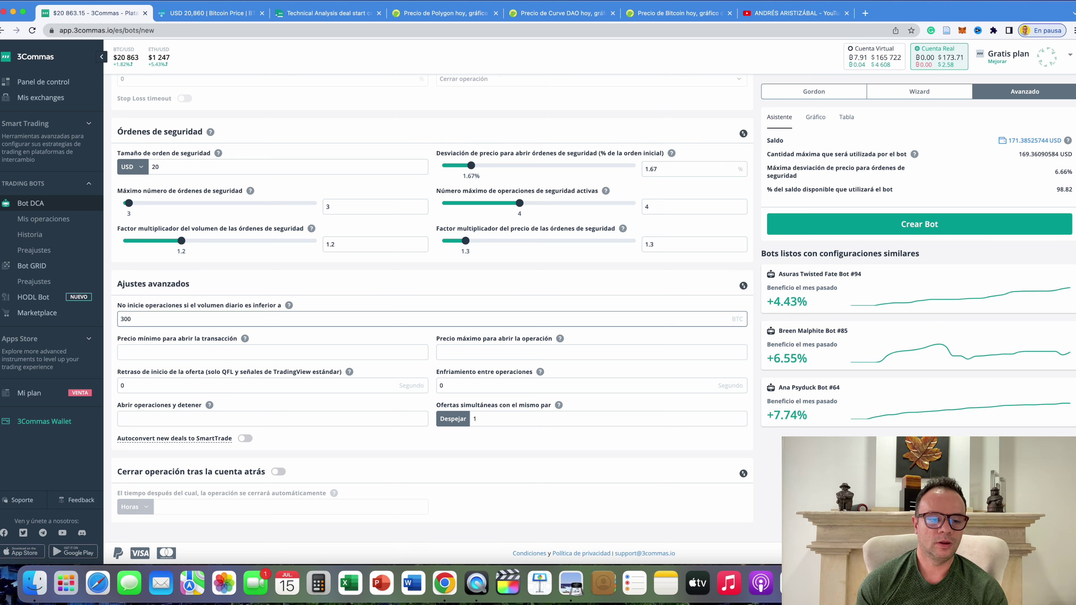
pyautogui.click(350, 282)
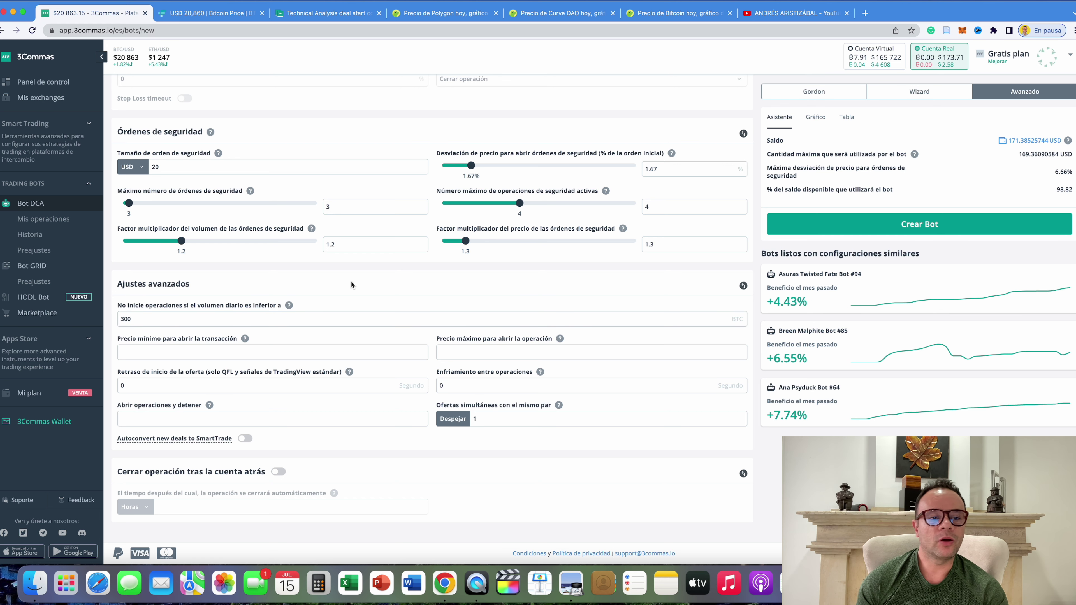
# In the advanced settings, set the minimum price for opening a transaction to 0.00001.
pyautogui.click(133, 353)
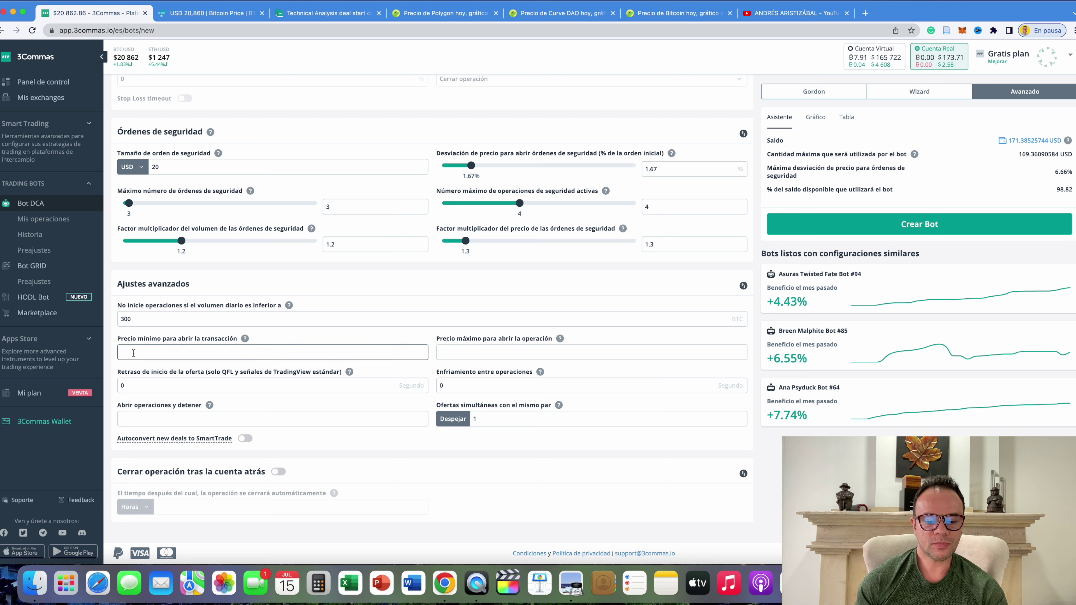
pyautogui.write('0')
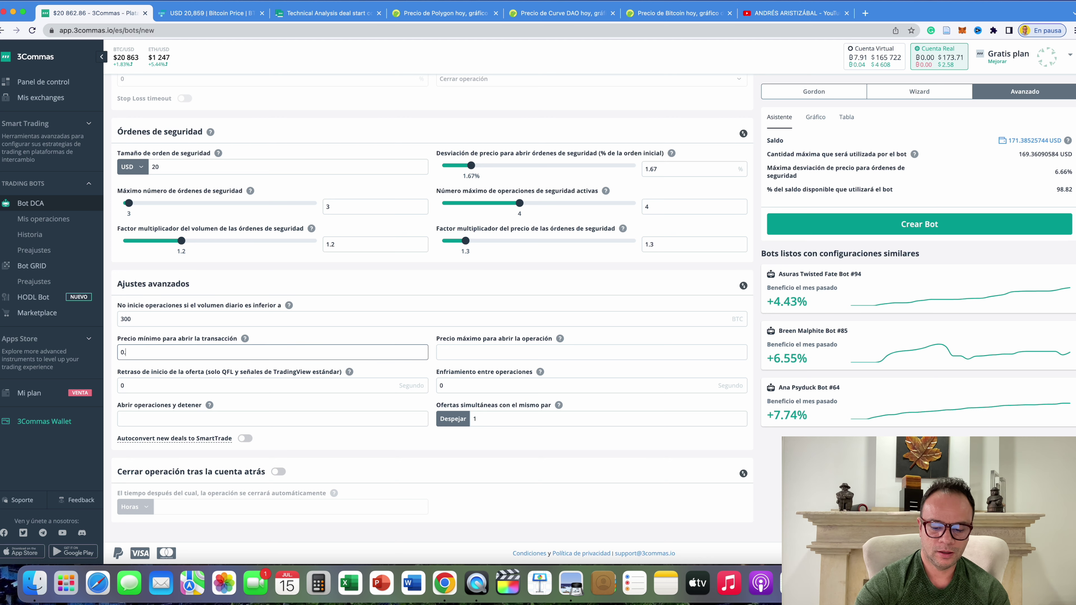
pyautogui.write('.00001')
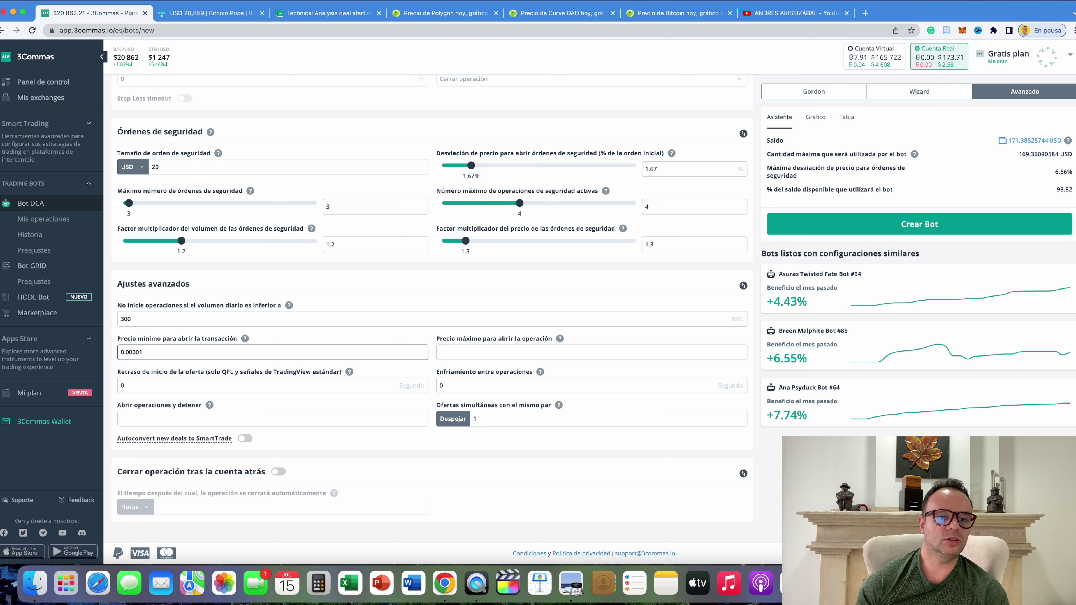
pyautogui.click(322, 319)
pyautogui.click(325, 336)
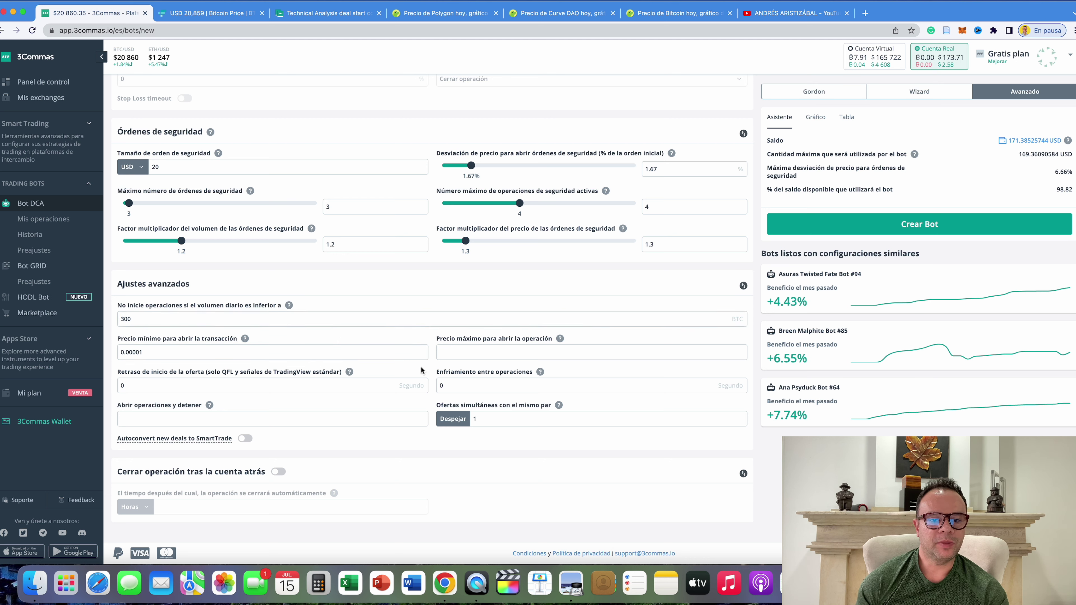
# Set the cooldown between operations to 7200 seconds.
pyautogui.moveTo(448, 386); pyautogui.dragTo(431, 385)
pyautogui.write('7200')
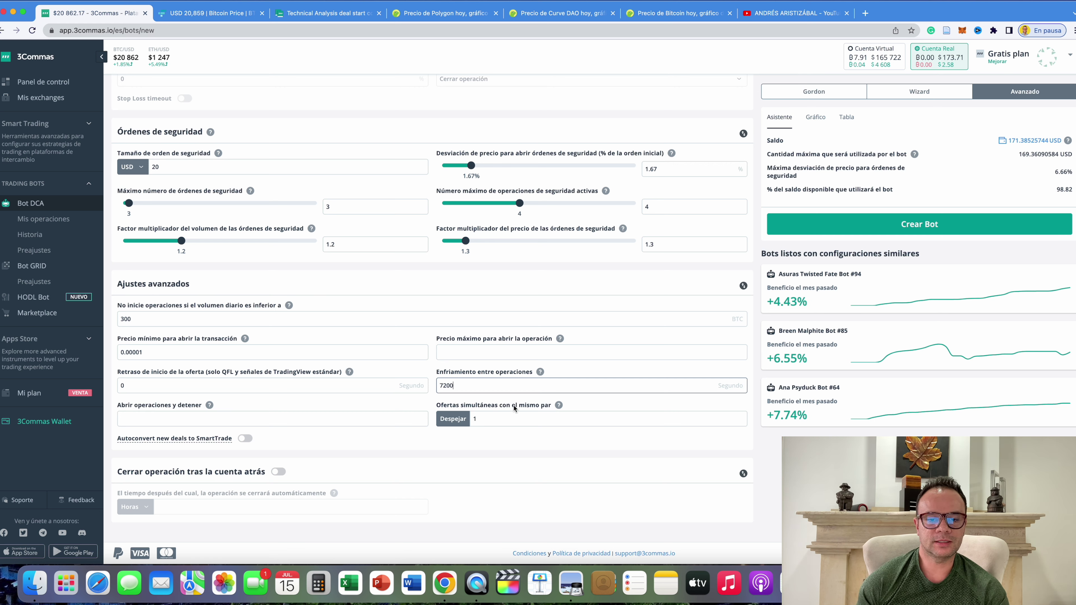
pyautogui.click(478, 418)
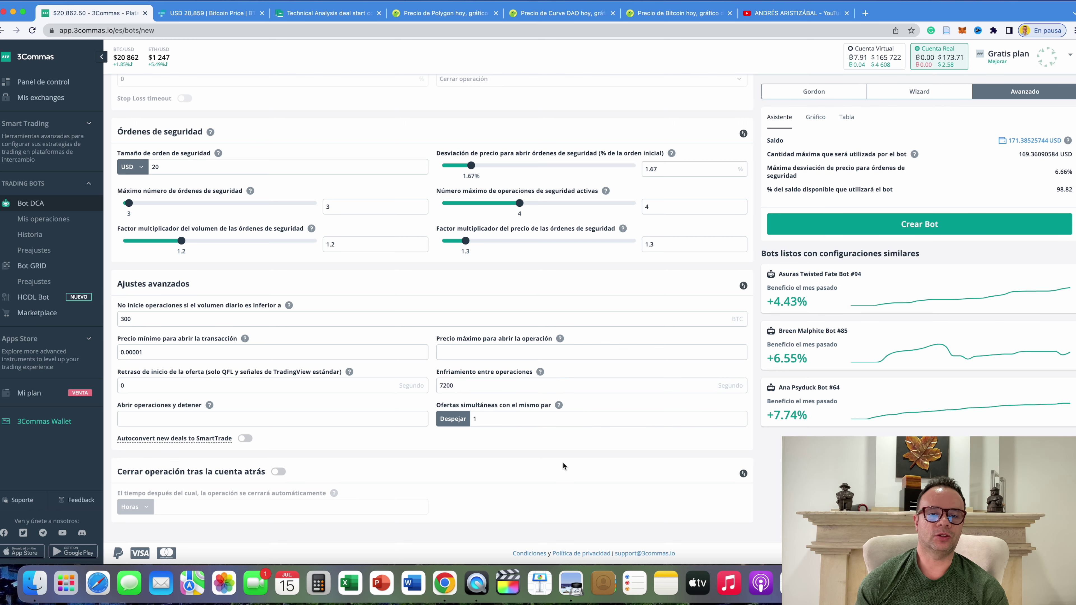
# Review the bot's main settings and start conditions, plus the summary of the maximum amount used and maximum safety order price deviation.
pyautogui.scroll(15, 563, 462)
pyautogui.scroll(5, 564, 462)
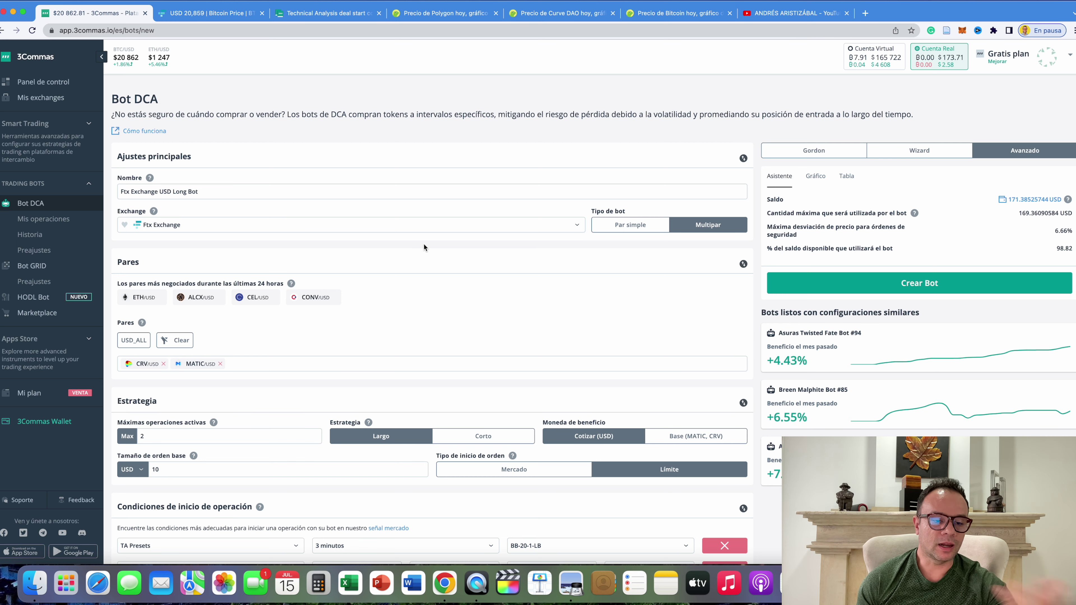
pyautogui.scroll(-3, 445, 270)
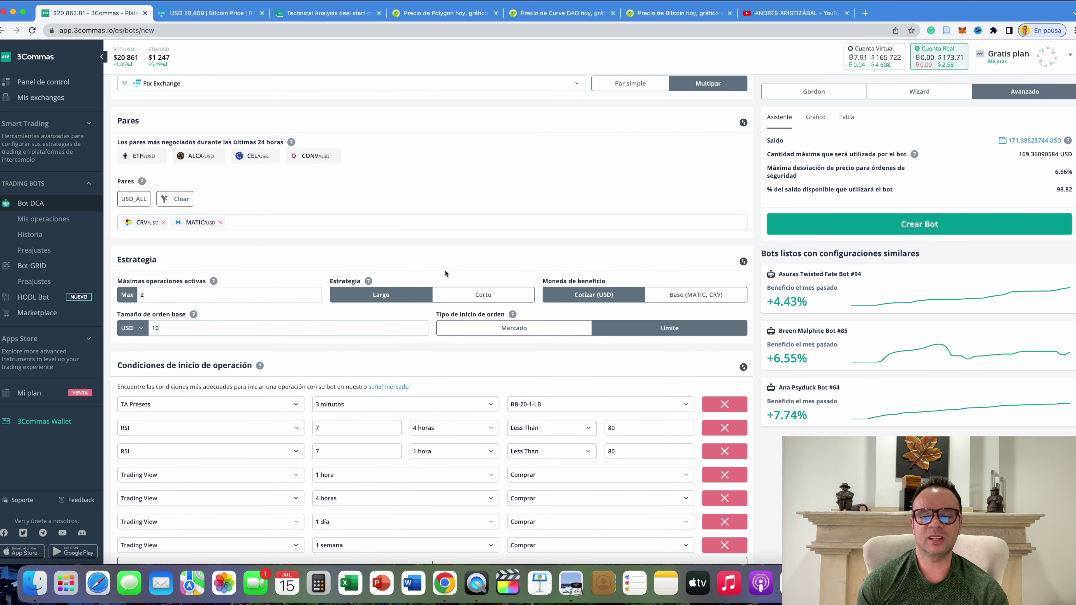
pyautogui.scroll(3, 445, 270)
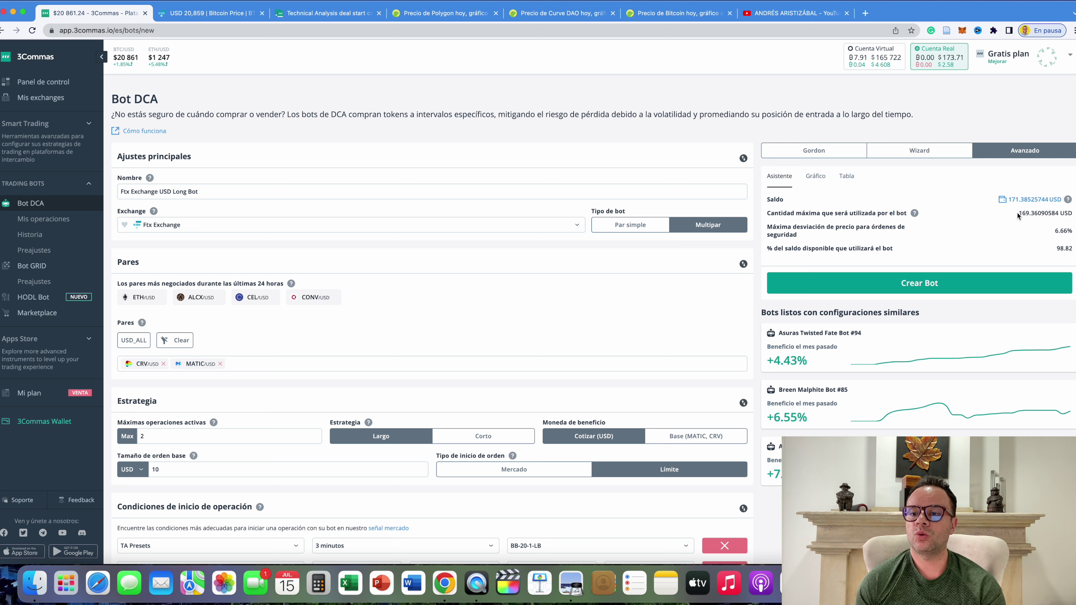
pyautogui.moveTo(1022, 213); pyautogui.dragTo(1047, 214)
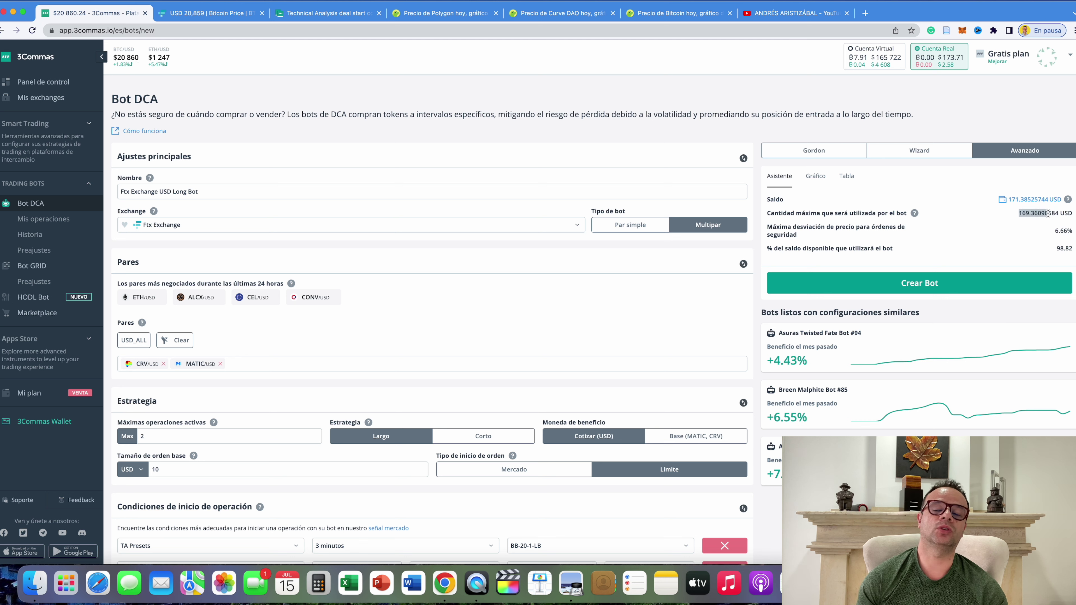
pyautogui.moveTo(770, 227); pyautogui.dragTo(820, 237)
pyautogui.click(824, 239)
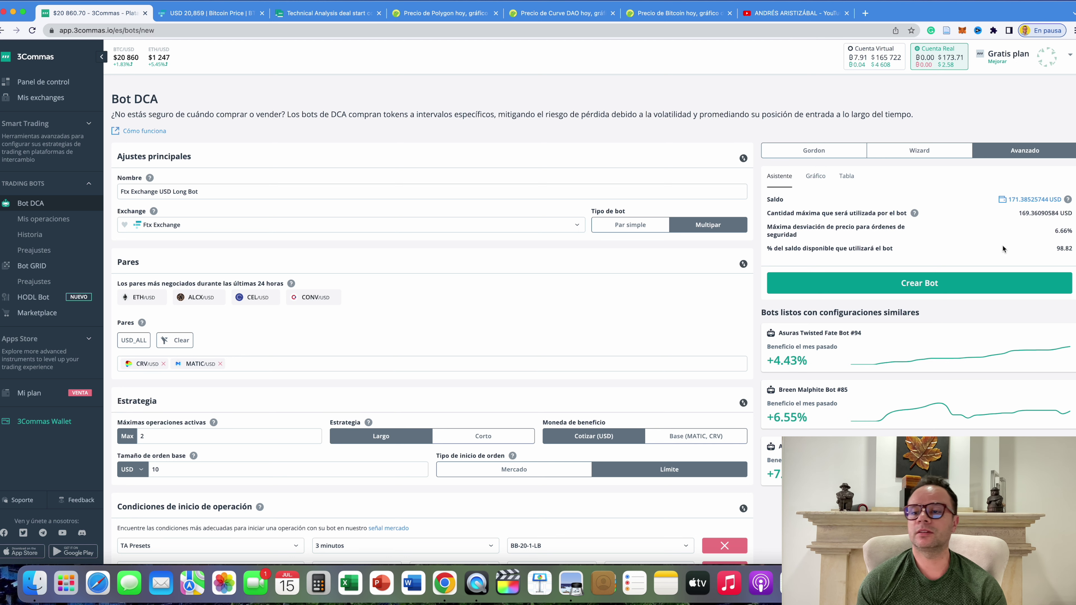
pyautogui.moveTo(1057, 233); pyautogui.dragTo(1071, 231)
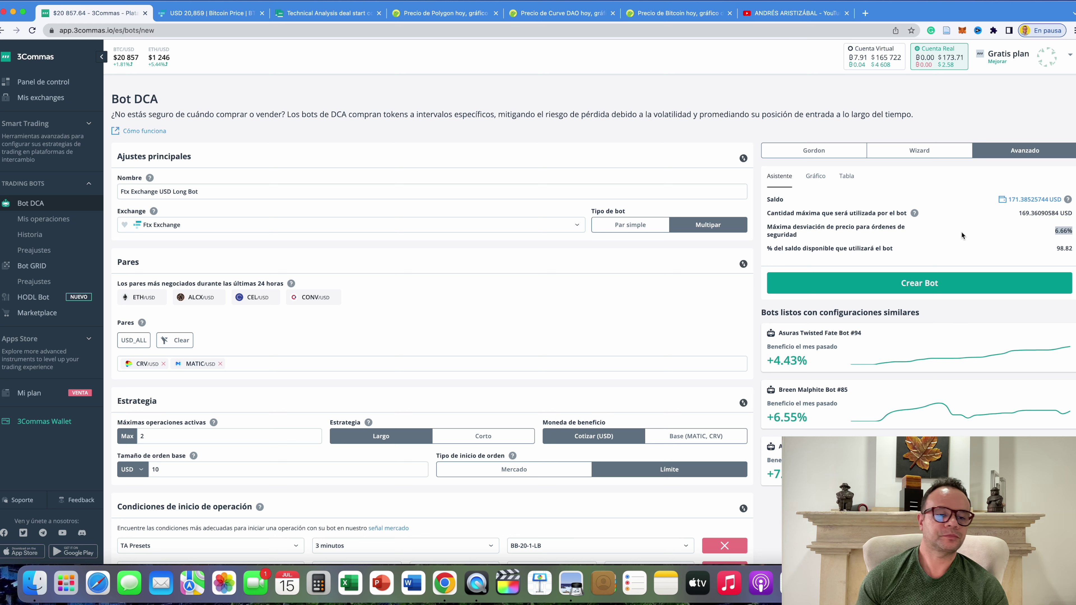
# Create the DCA bot and start it.
pyautogui.click(919, 290)
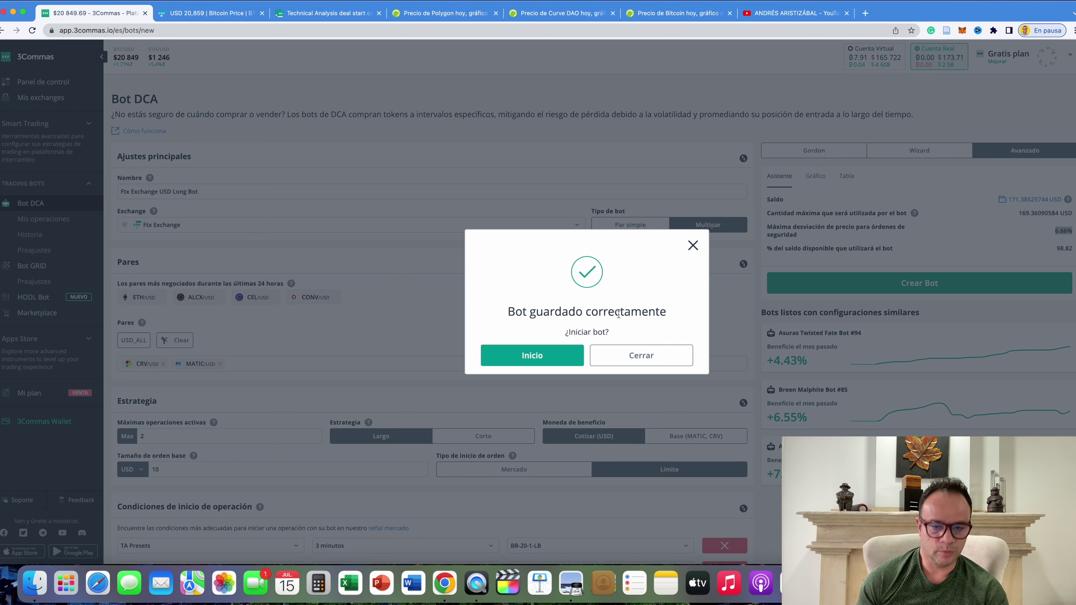
pyautogui.click(529, 358)
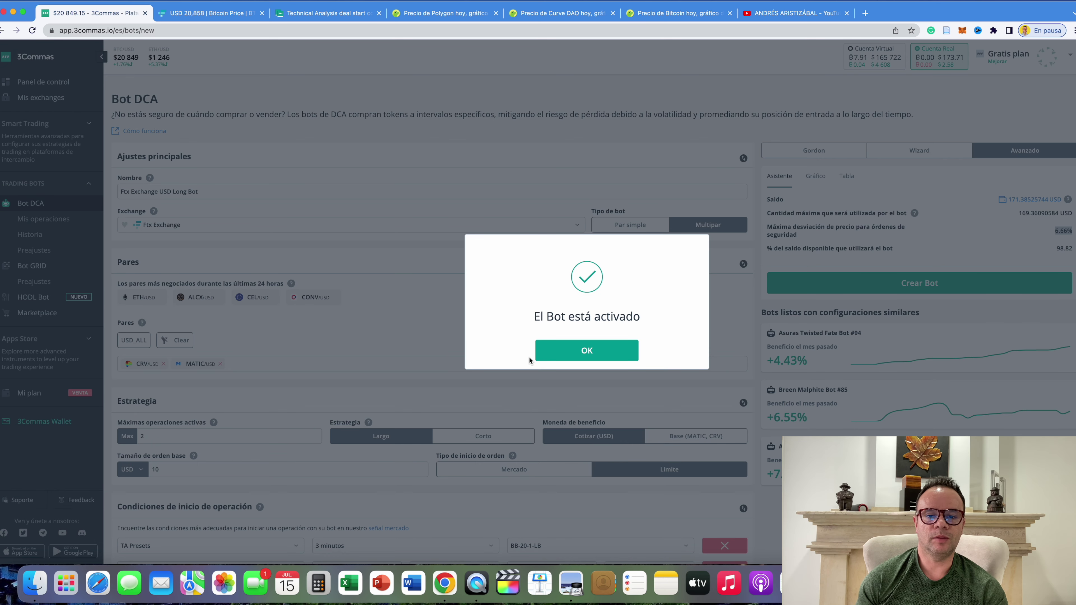
pyautogui.click(586, 349)
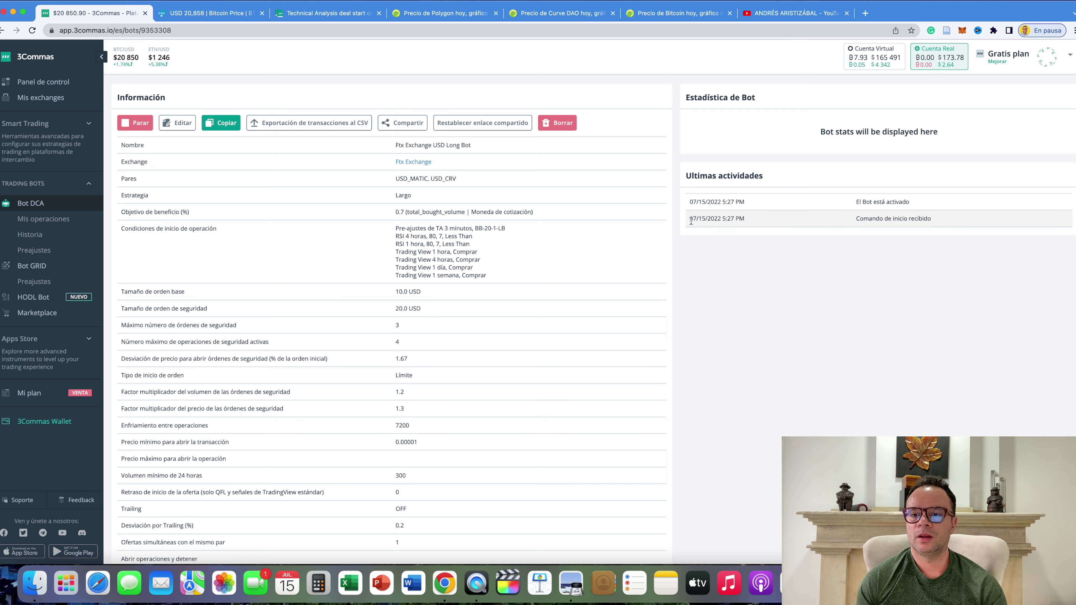
# Examine the new bot's latest activity entries and its full list of configured parameters and signal messages.
pyautogui.moveTo(691, 221); pyautogui.dragTo(746, 225)
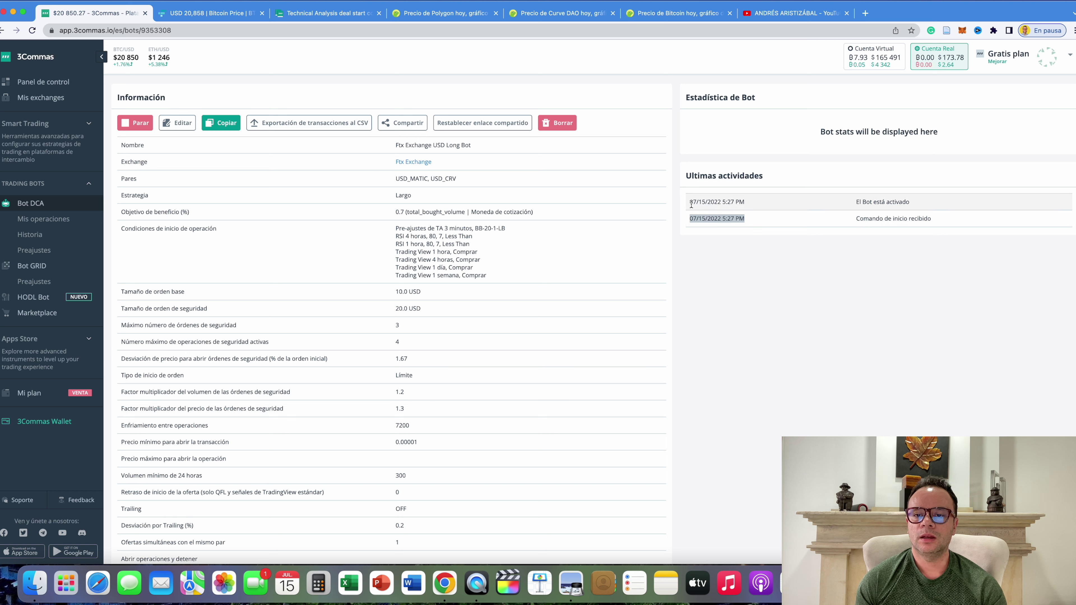
pyautogui.moveTo(691, 203); pyautogui.dragTo(744, 201)
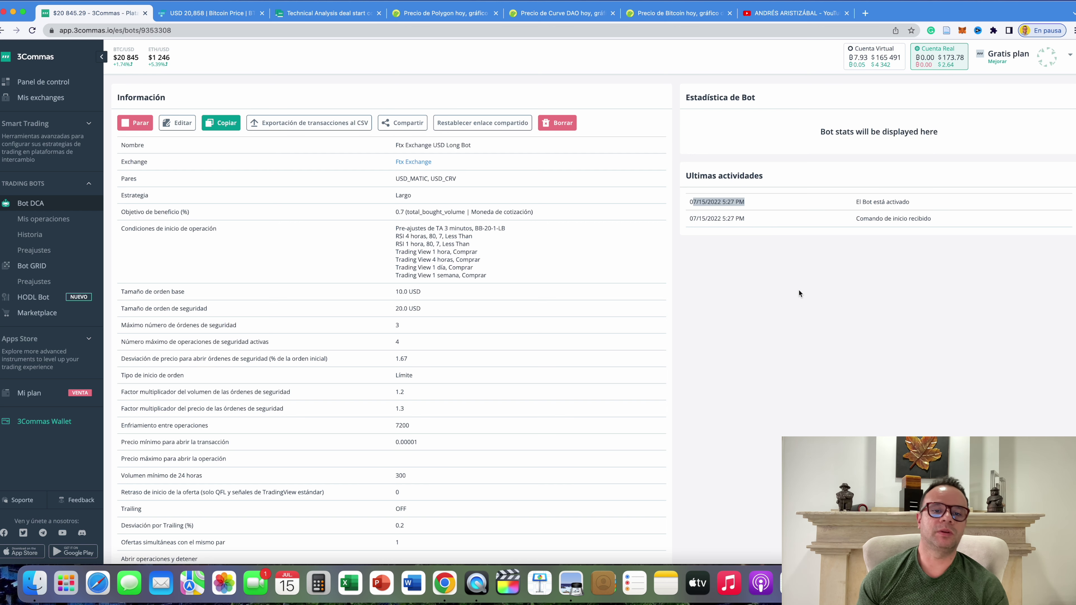
pyautogui.click(720, 299)
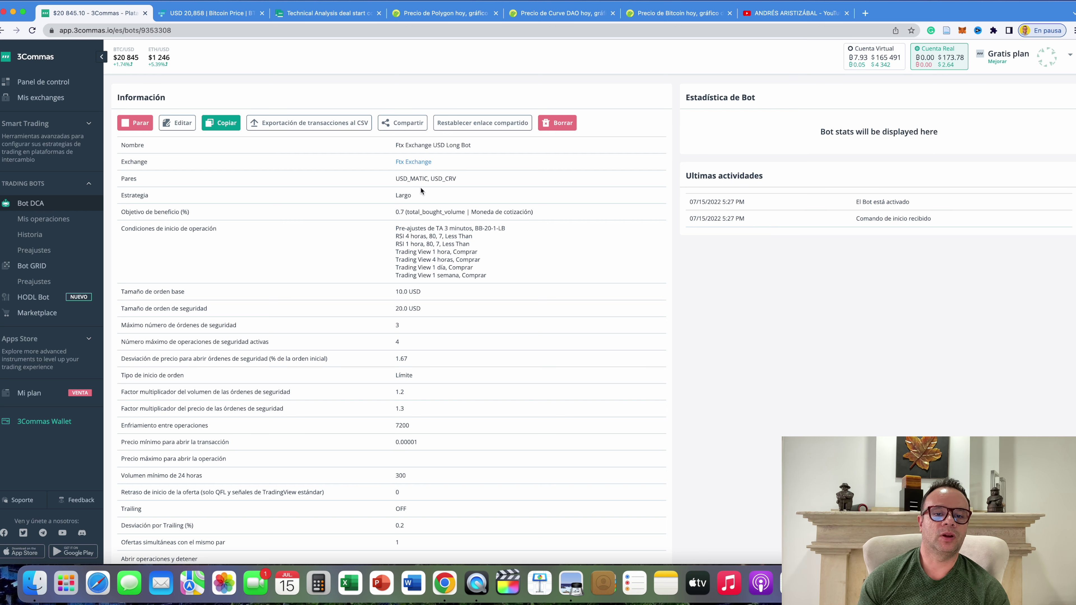
pyautogui.scroll(-10, 531, 331)
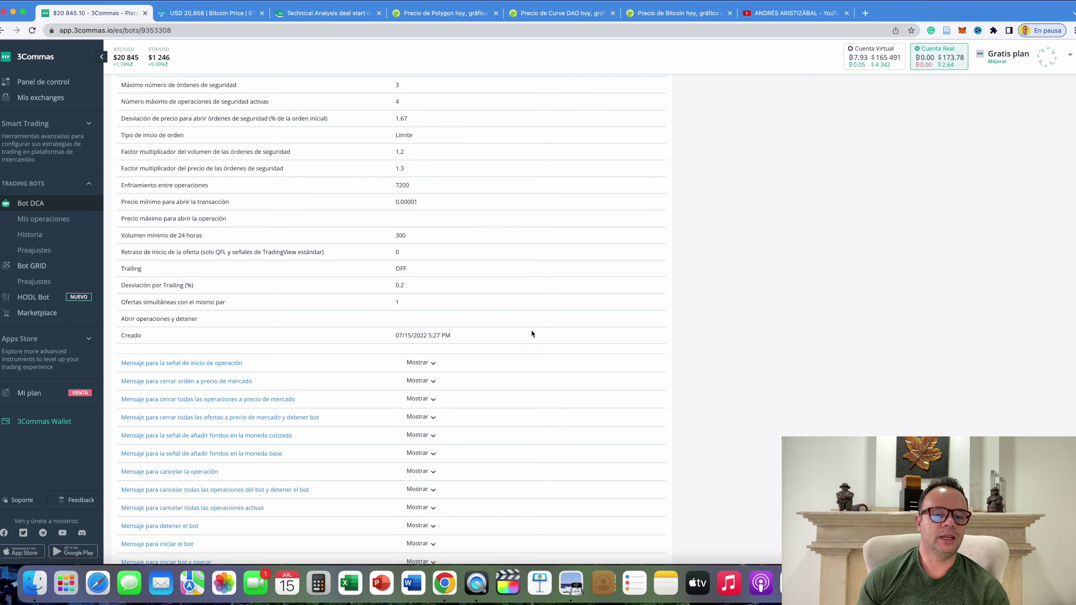
pyautogui.scroll(10, 533, 331)
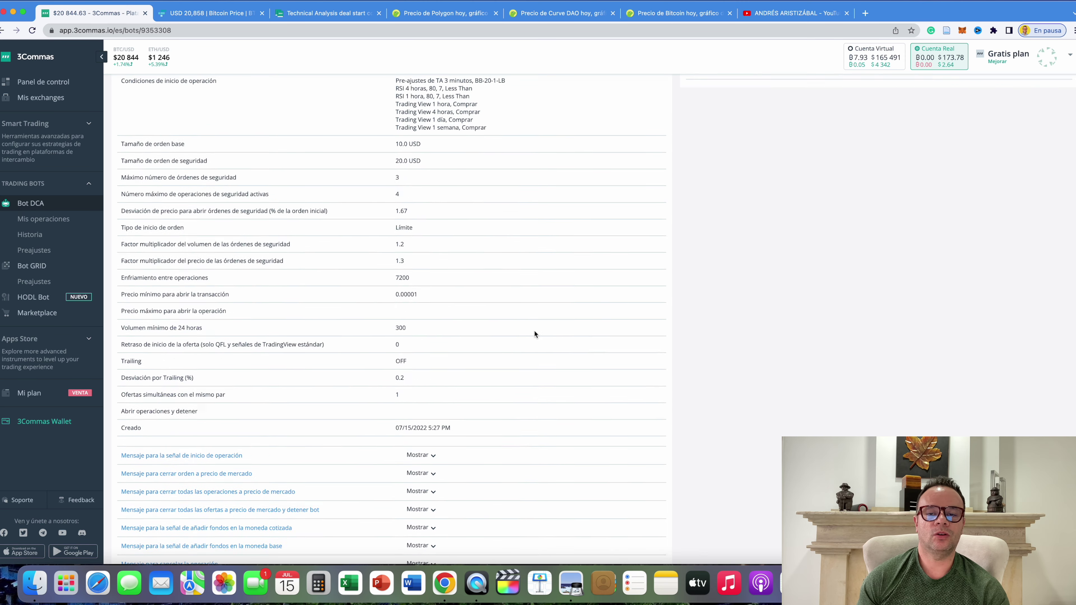
pyautogui.scroll(-10, 743, 337)
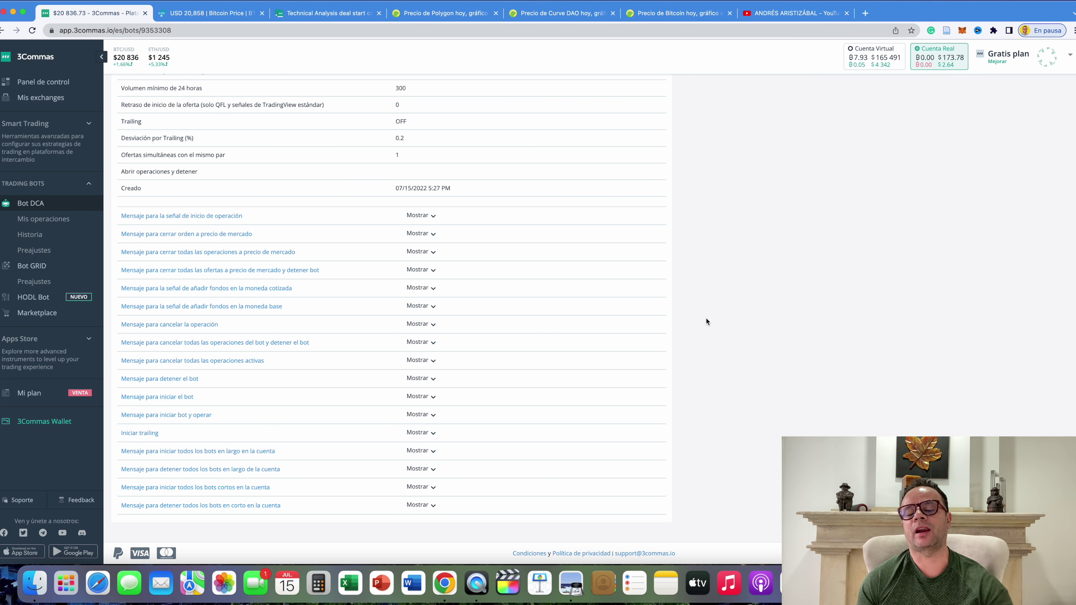
pyautogui.scroll(10, 707, 323)
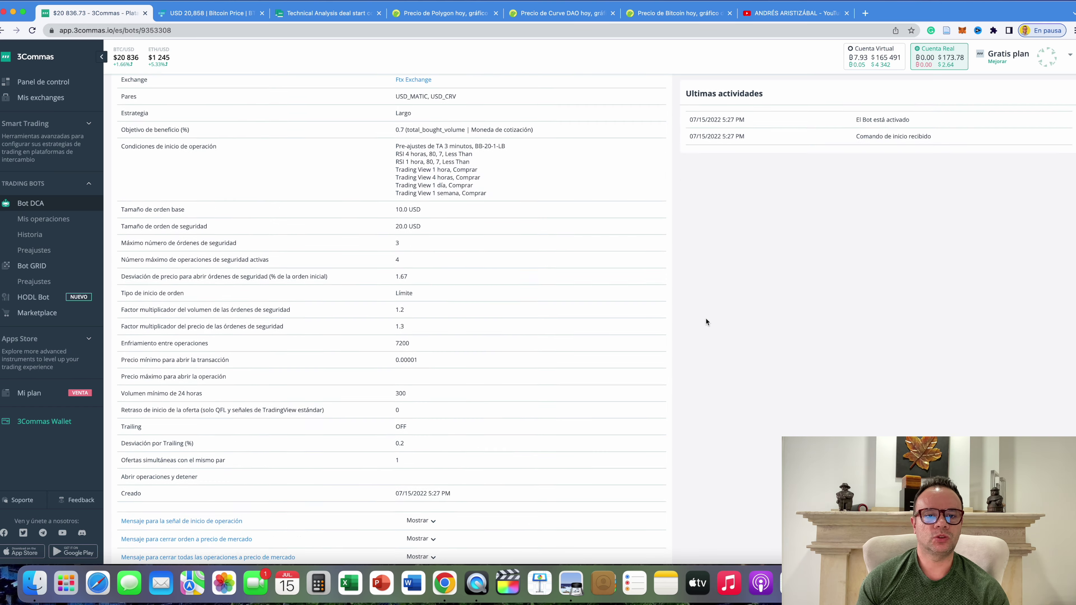